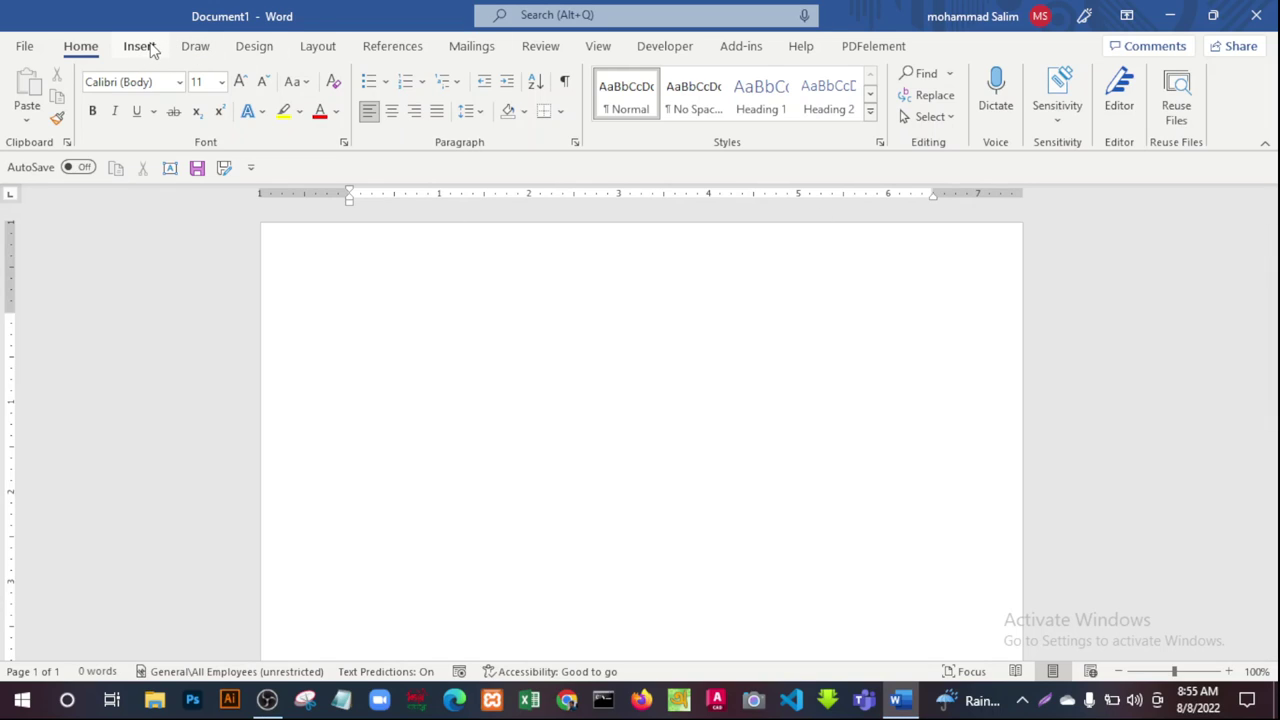
# Insert the saved "qp" letter from the Quick Parts gallery into the blank document and look through its text.
pyautogui.click(140, 47)
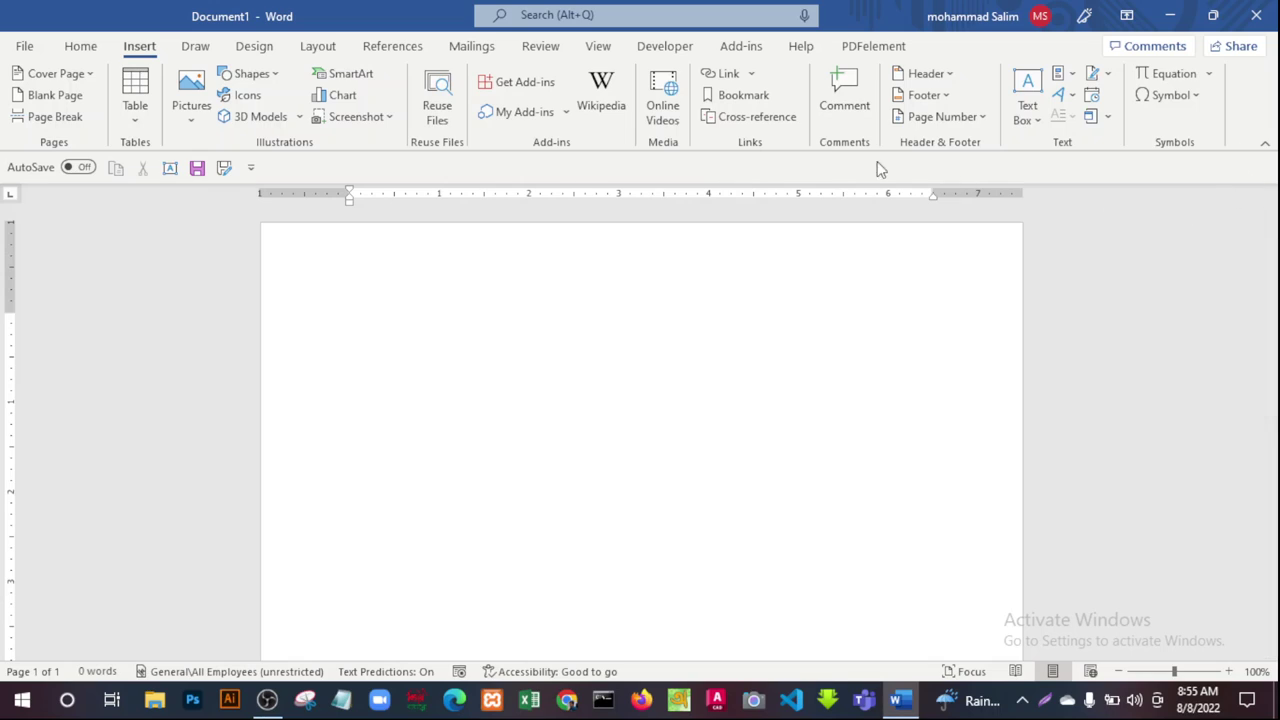
pyautogui.click(1073, 75)
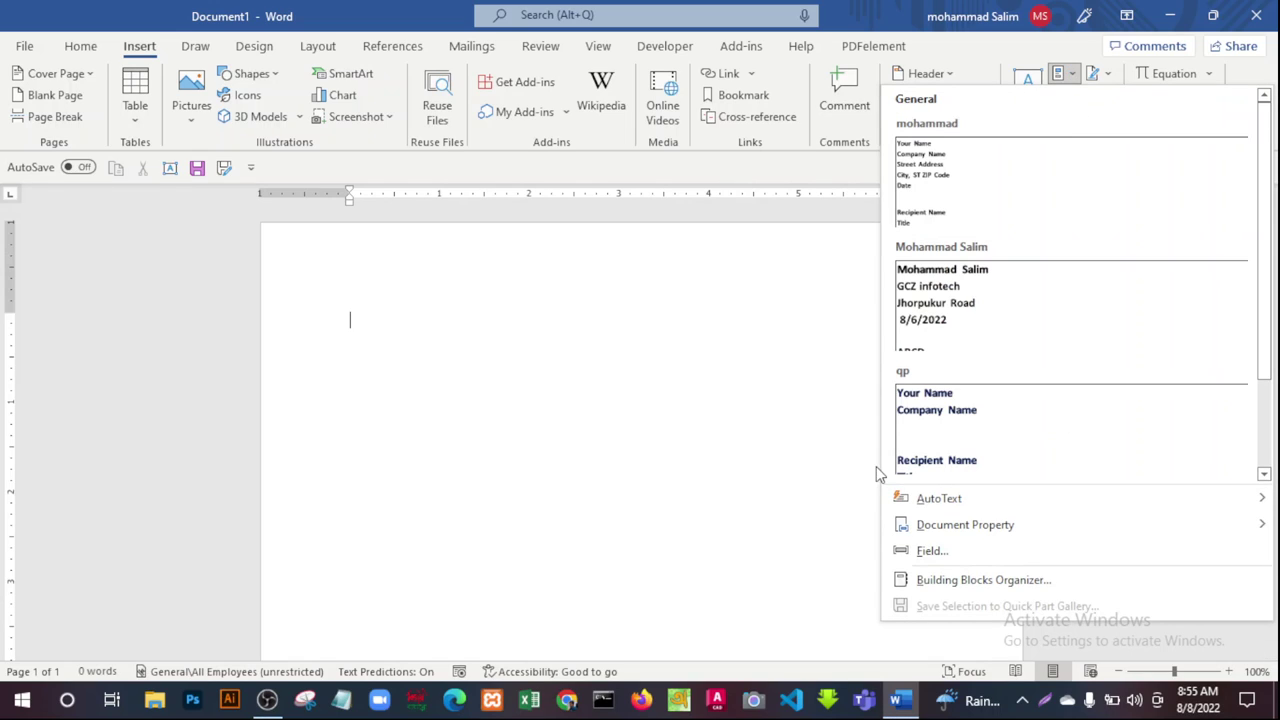
pyautogui.click(935, 404)
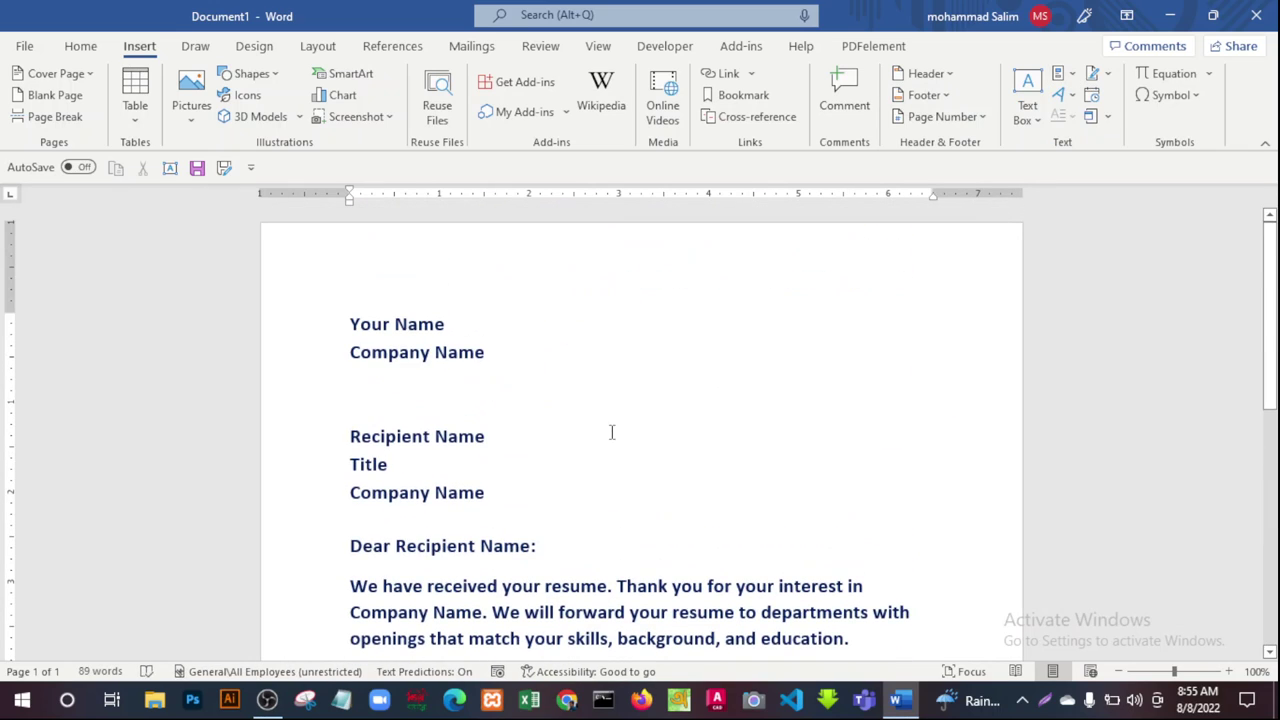
pyautogui.scroll(10, 614, 436)
pyautogui.tripleClick(502, 356)
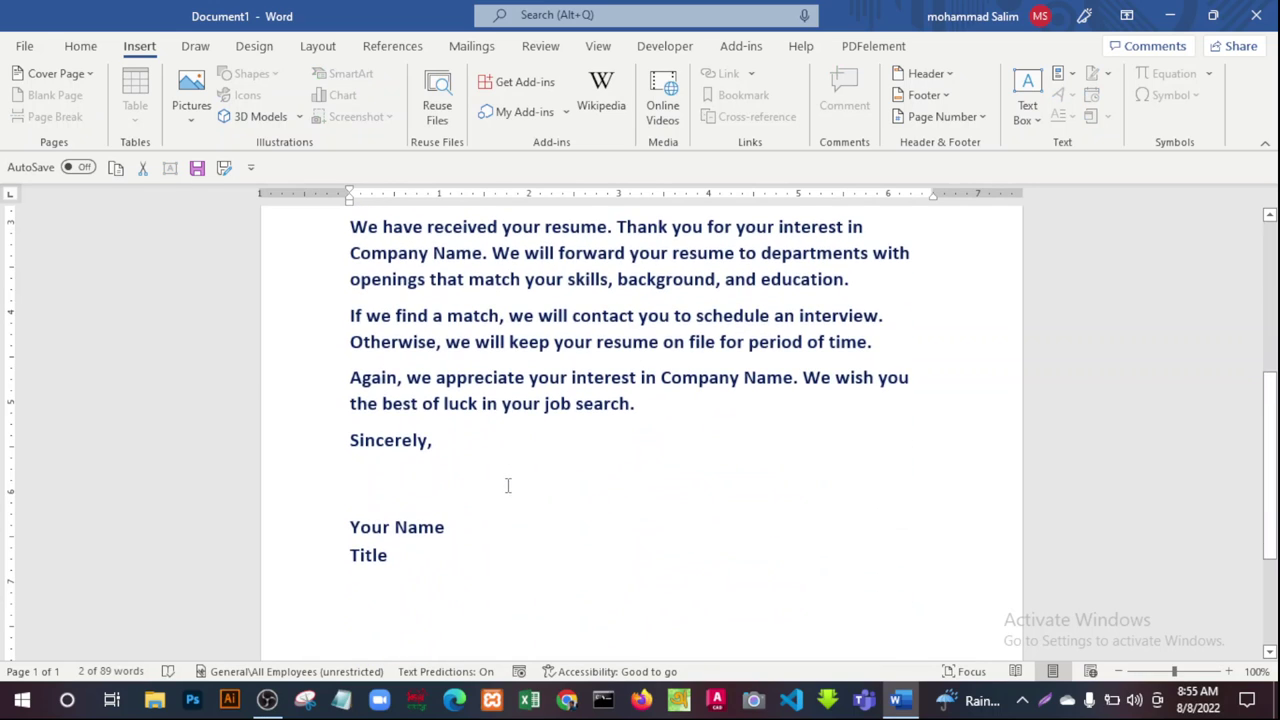
pyautogui.scroll(-10, 599, 525)
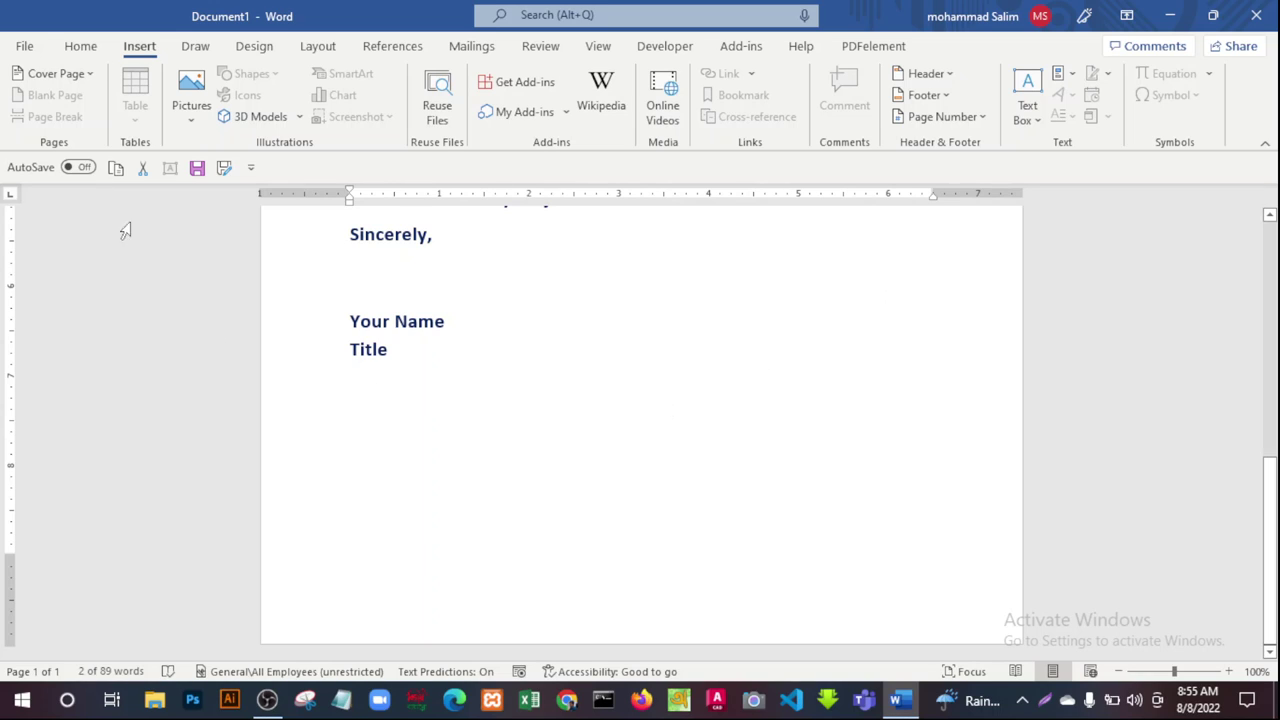
pyautogui.click(590, 410)
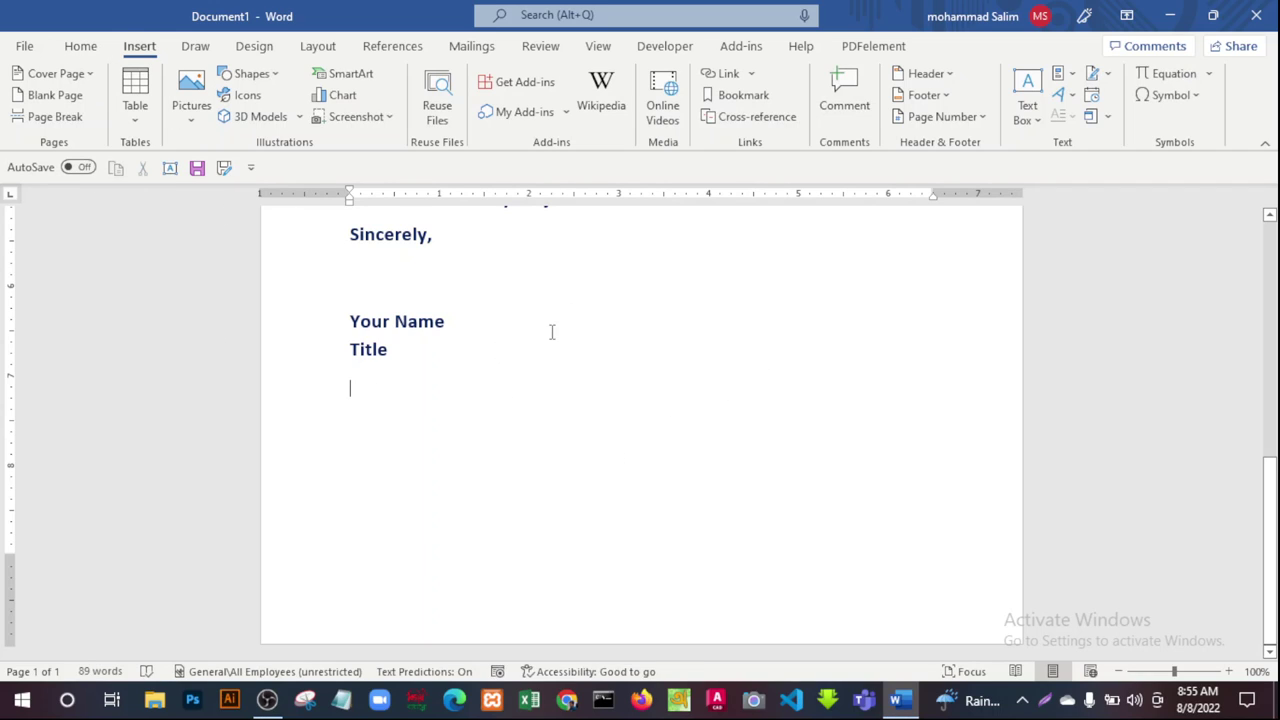
pyautogui.scroll(10, 530, 326)
# Save the letter to the Desktop as a Word document named with the owner's lowercase surname plus 12345, and close it.
pyautogui.click(24, 46)
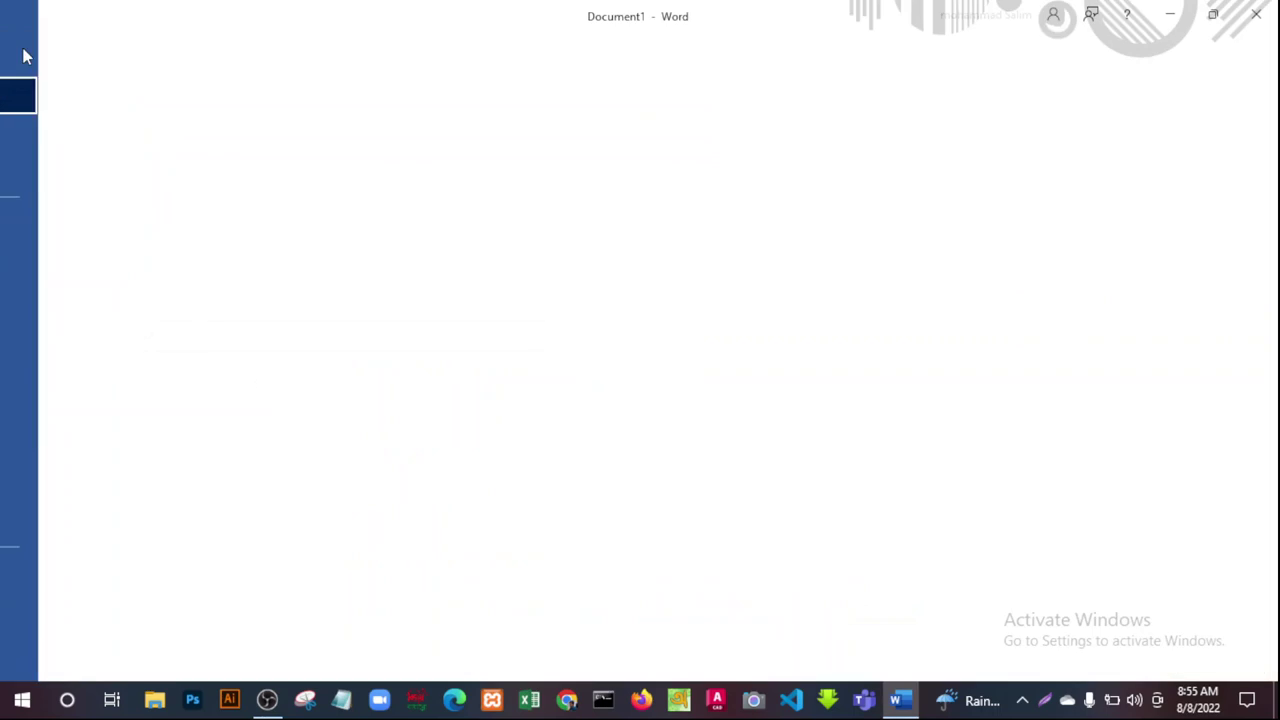
pyautogui.click(74, 258)
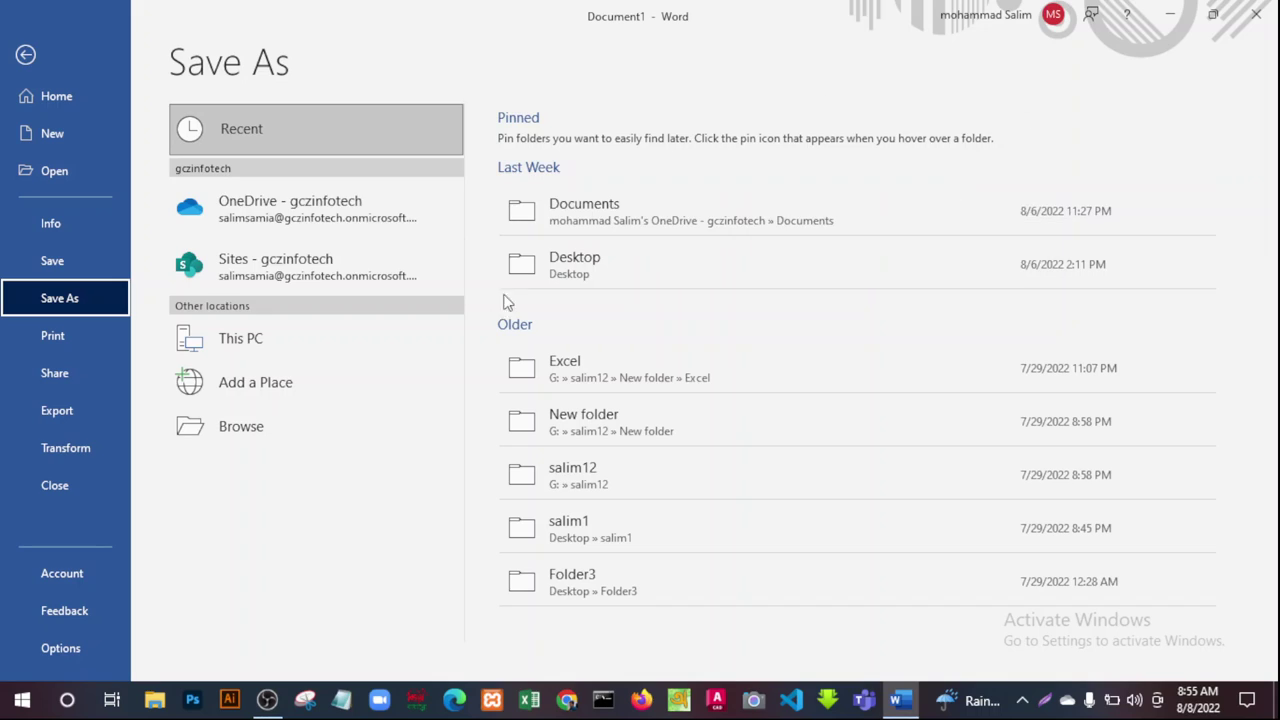
pyautogui.click(590, 265)
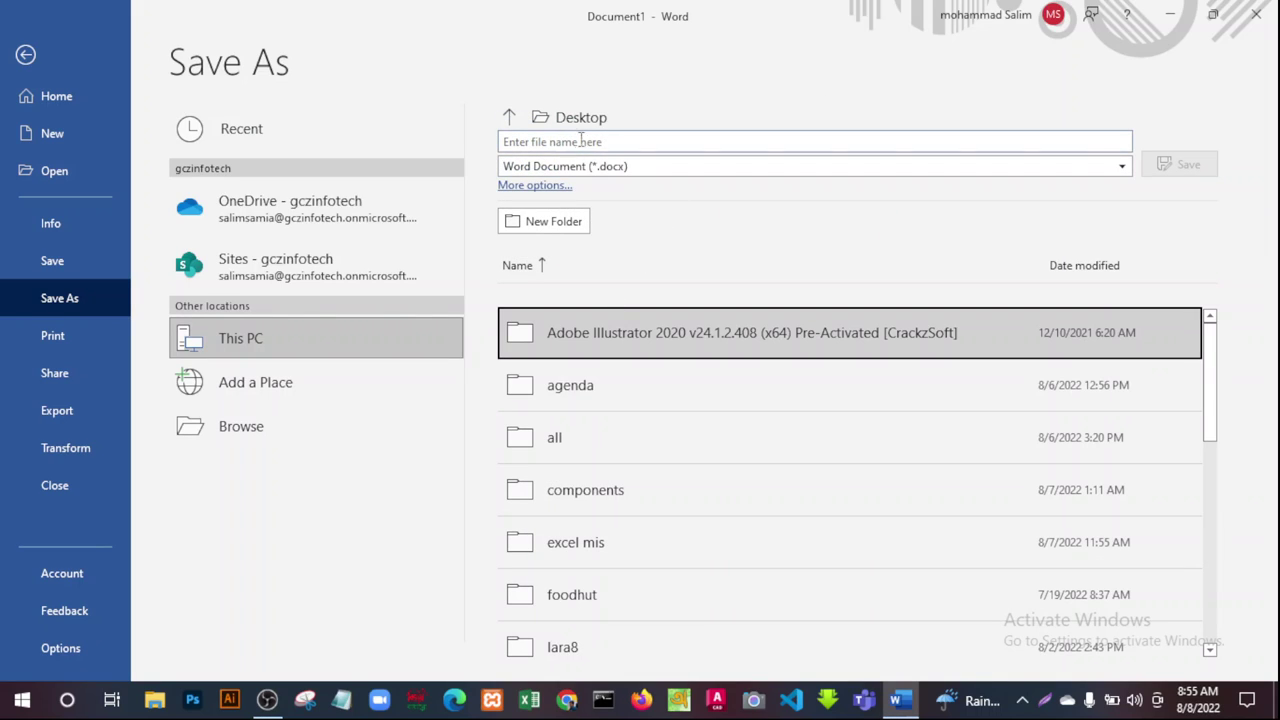
pyautogui.click(612, 141)
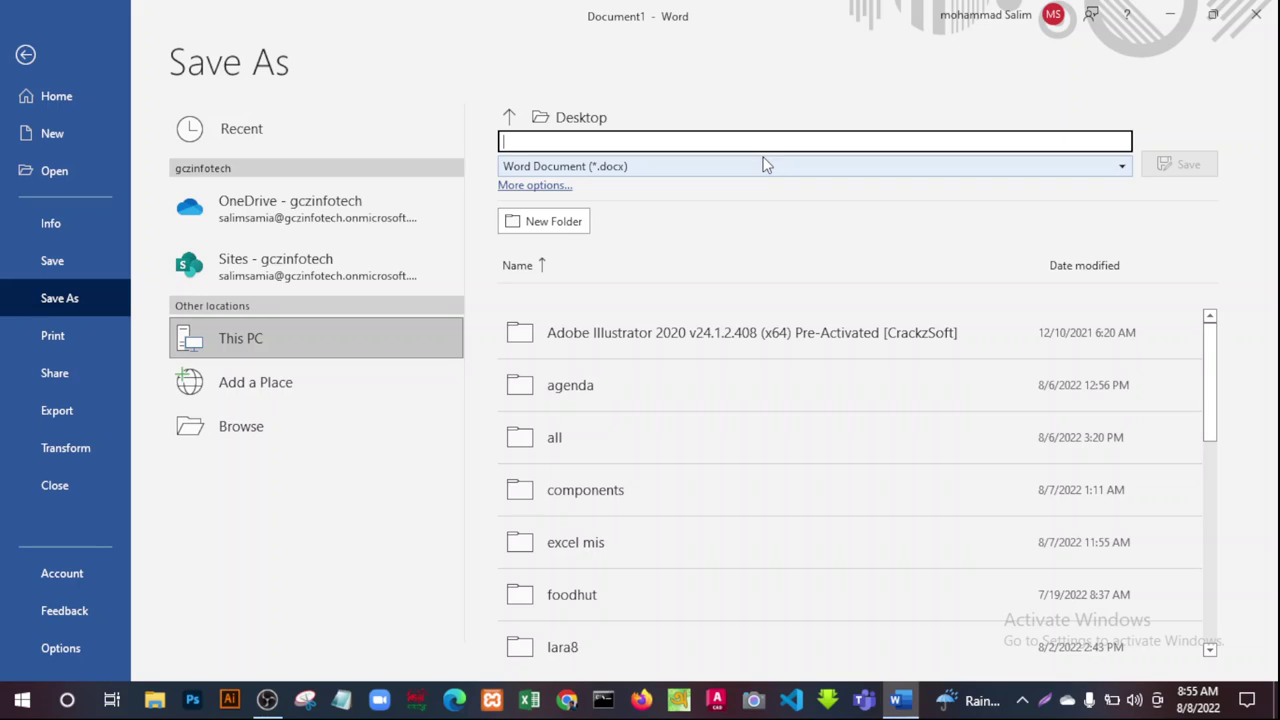
pyautogui.write('sa')
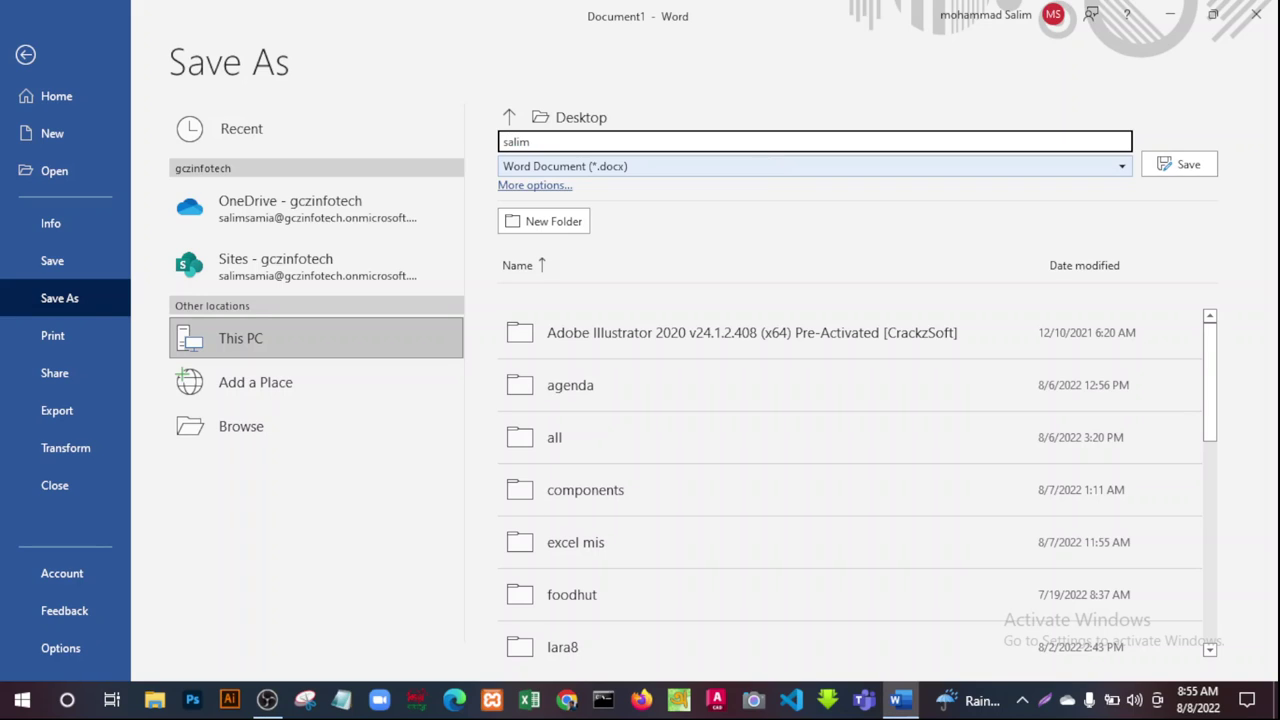
pyautogui.write('lim')
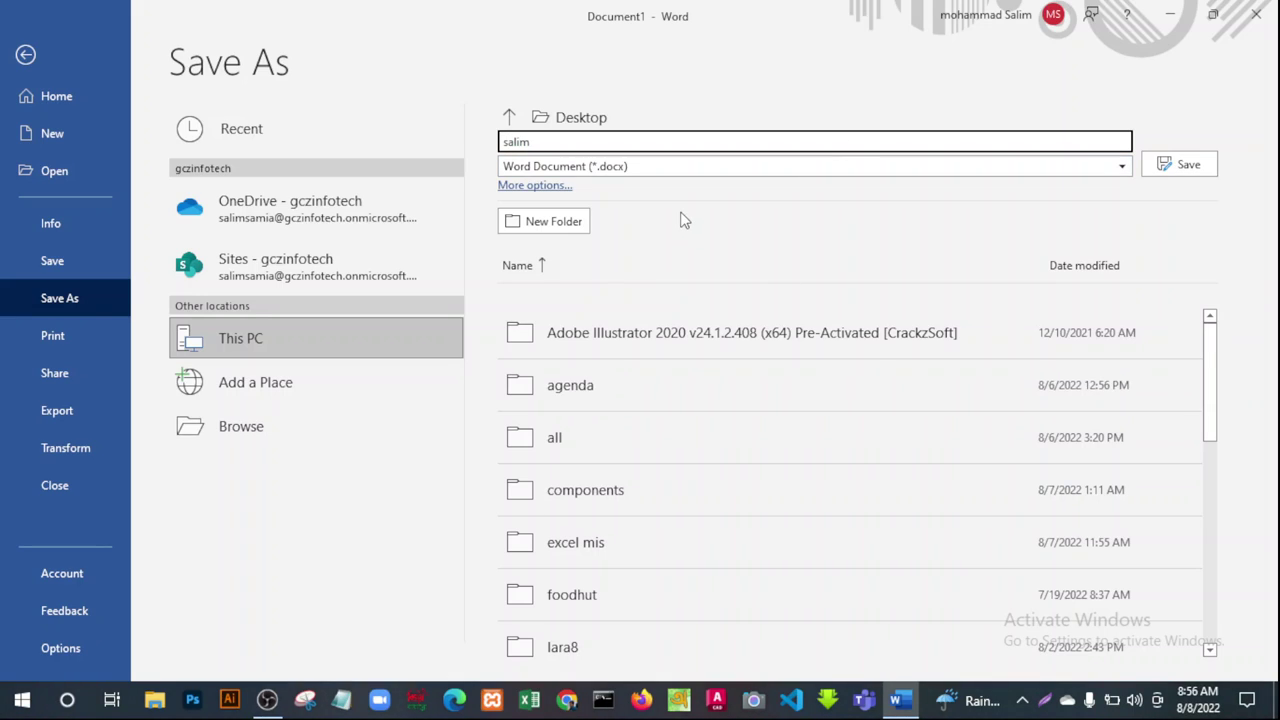
pyautogui.write('12345')
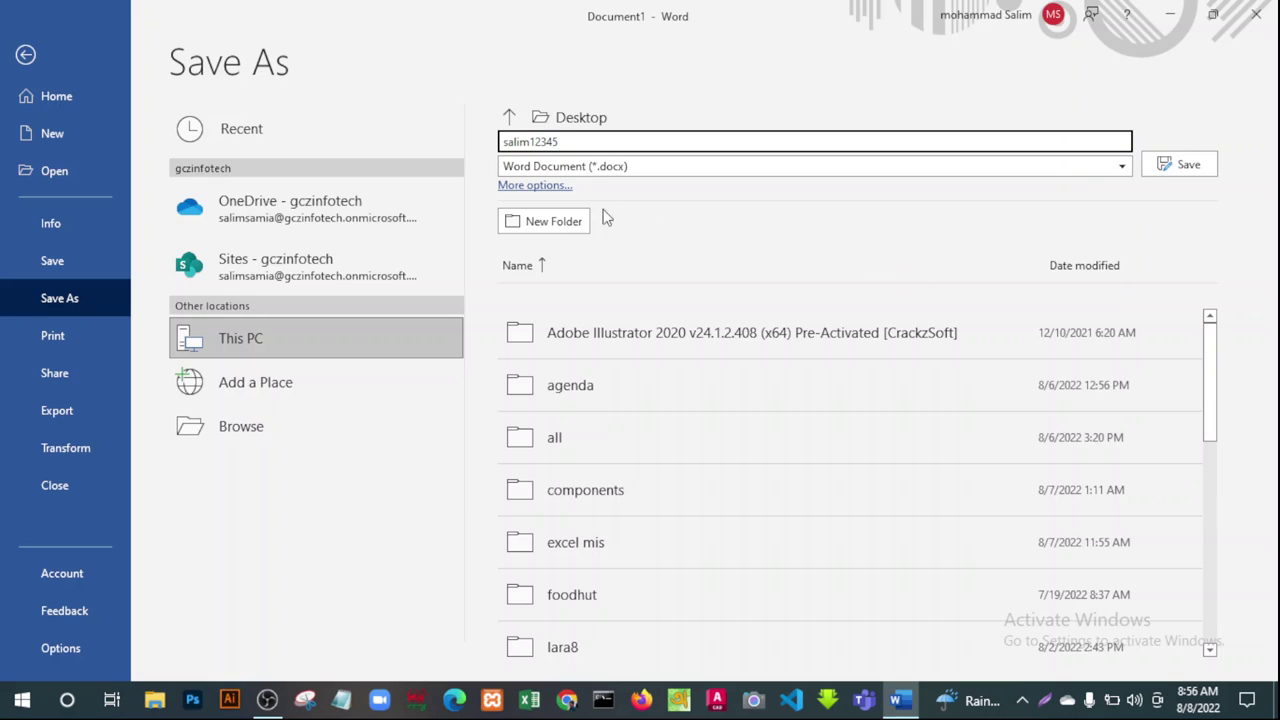
pyautogui.click(1150, 170)
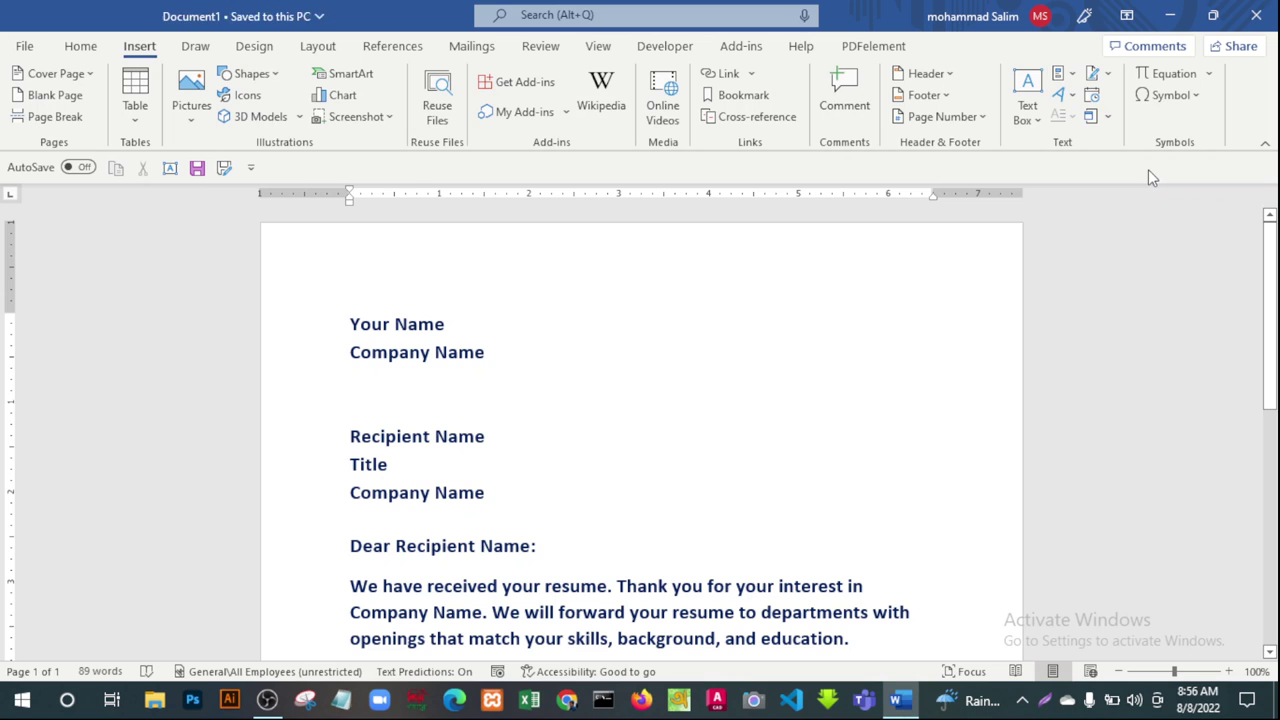
pyautogui.click(1256, 15)
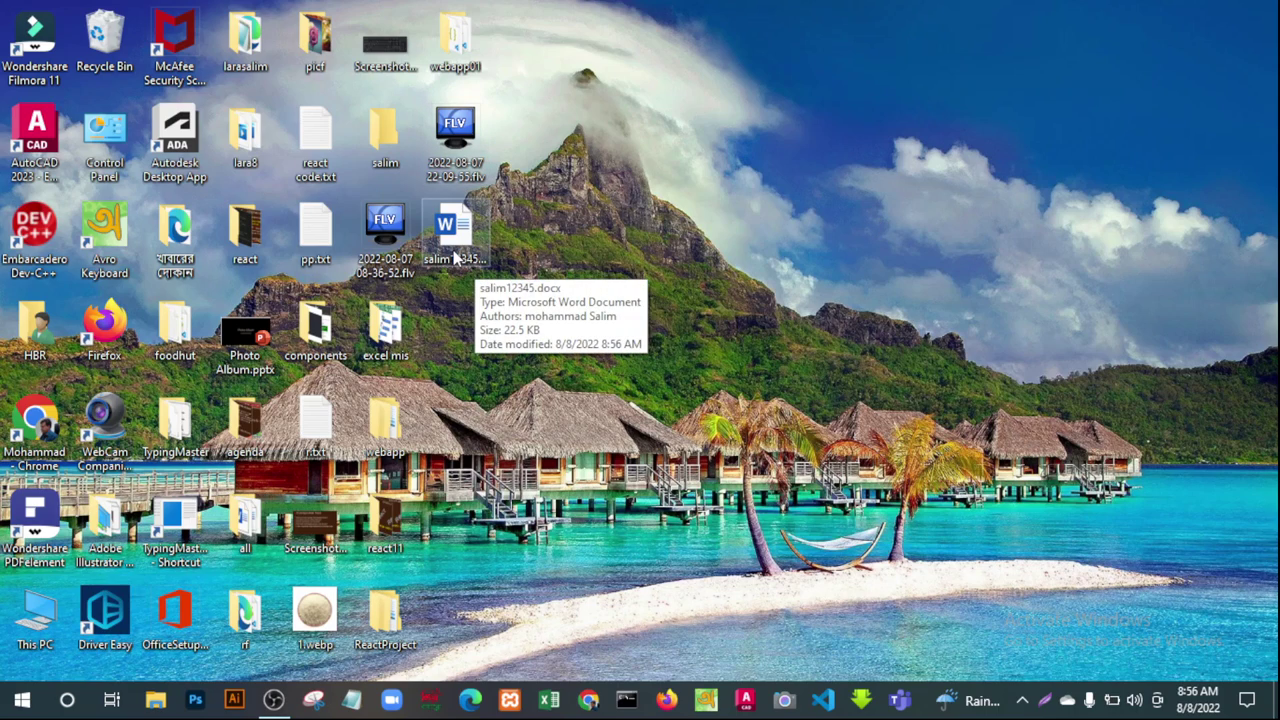
# Switch to Firefox, decline making it the default browser, and open Gmail from the start page shortcuts.
pyautogui.click(665, 702)
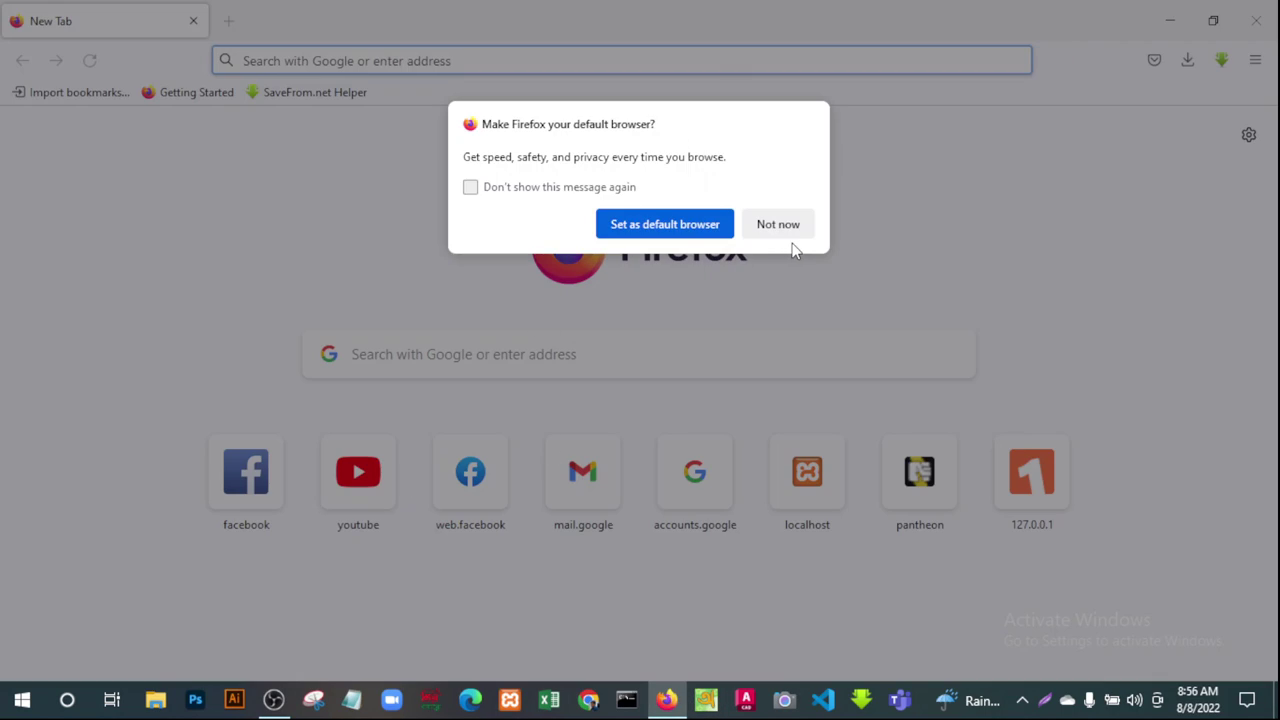
pyautogui.click(788, 229)
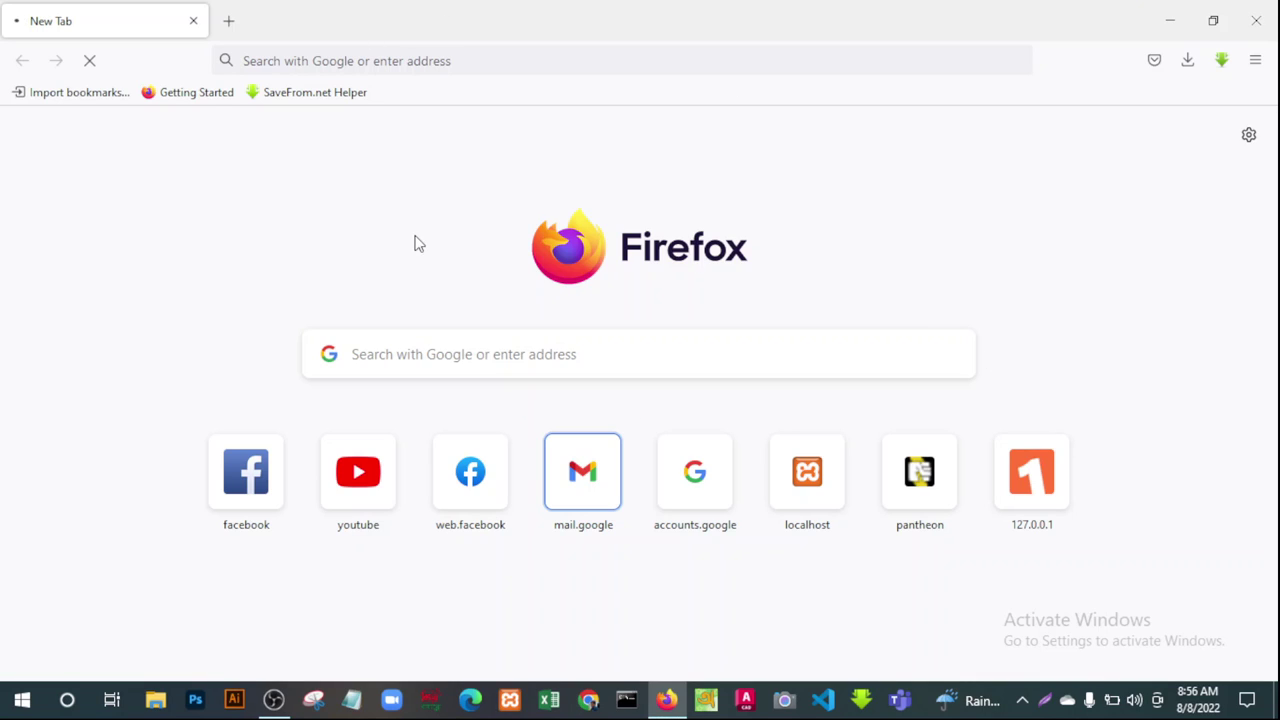
pyautogui.click(1022, 700)
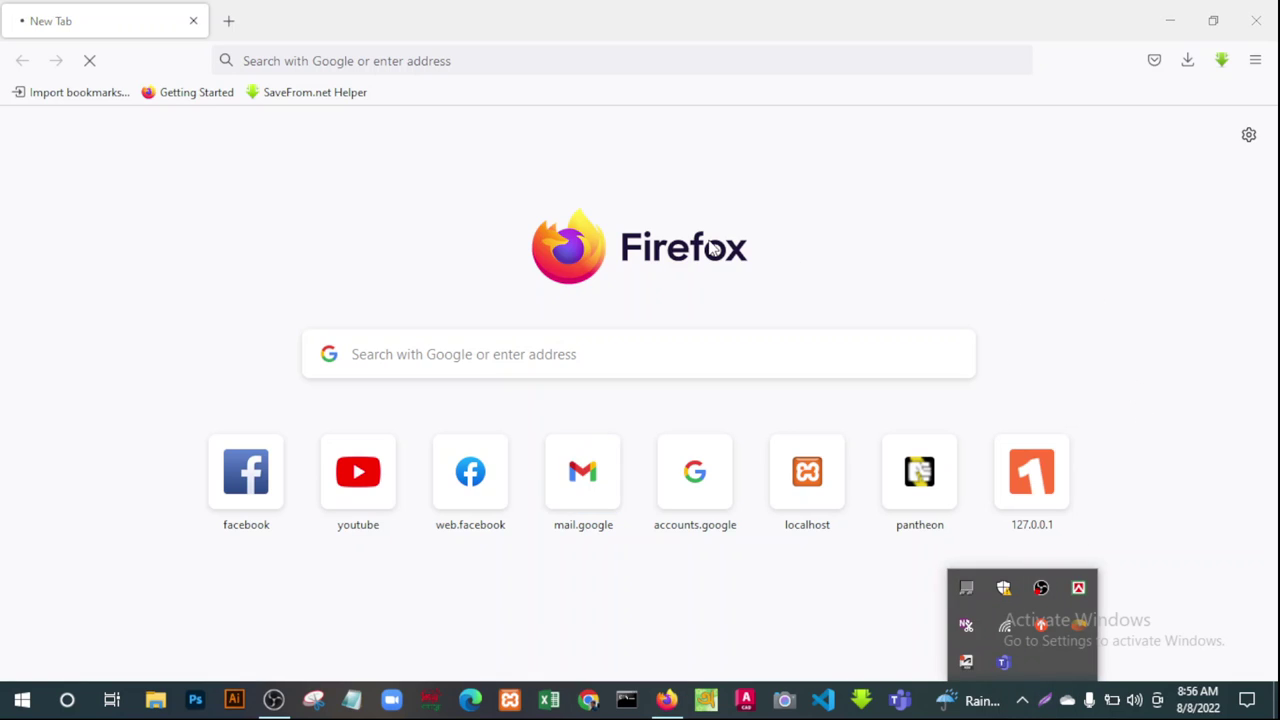
pyautogui.click(305, 171)
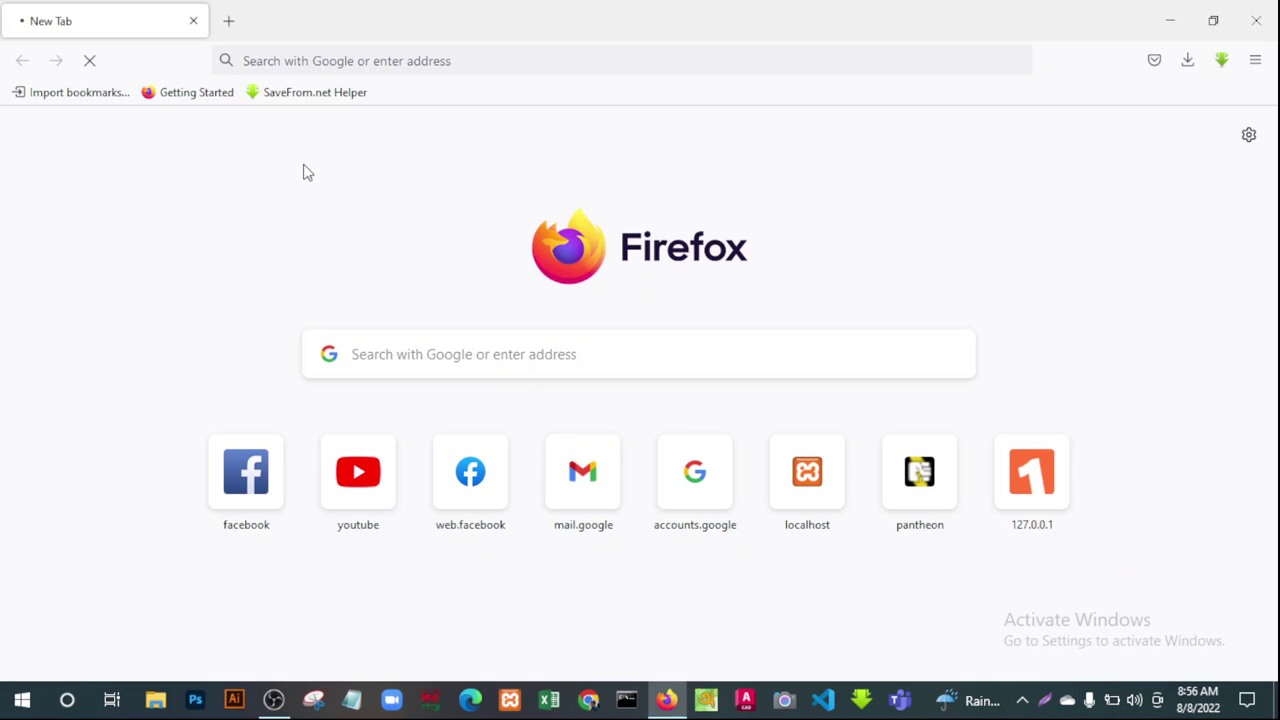
pyautogui.click(585, 482)
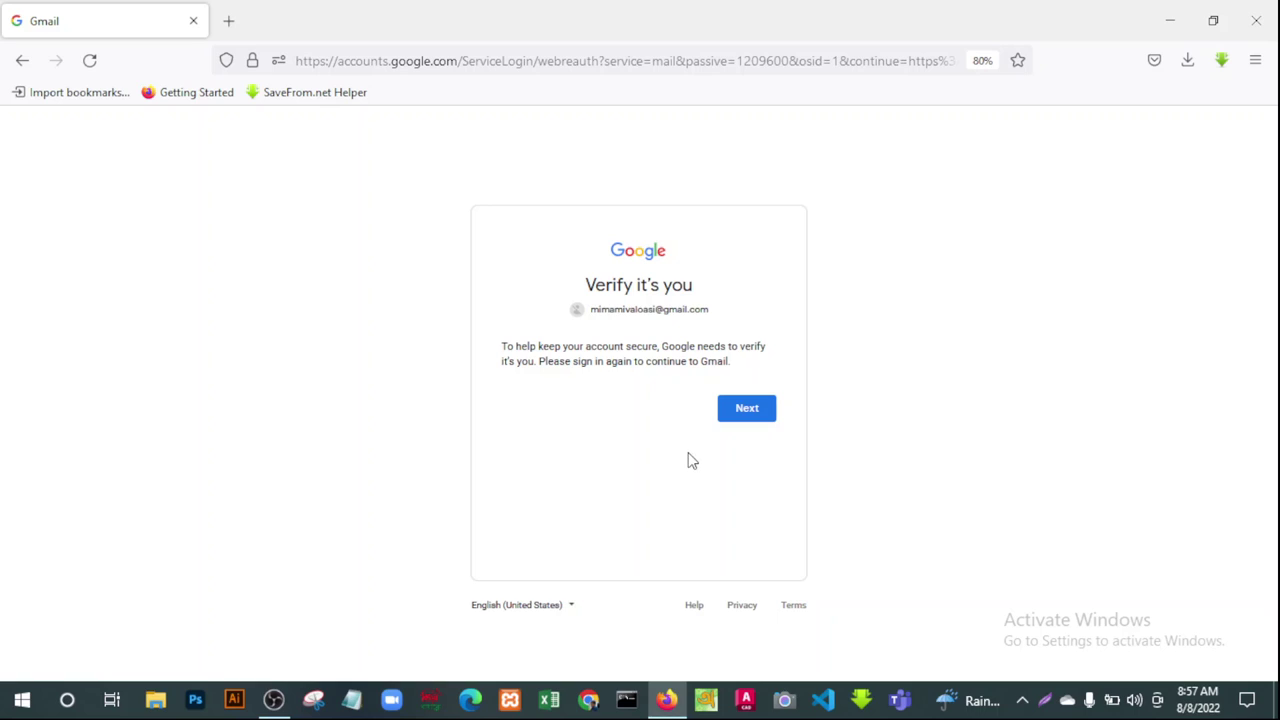
# Abandon the account password entry for the proposed Gmail account and continue with the third listed account.
pyautogui.click(741, 418)
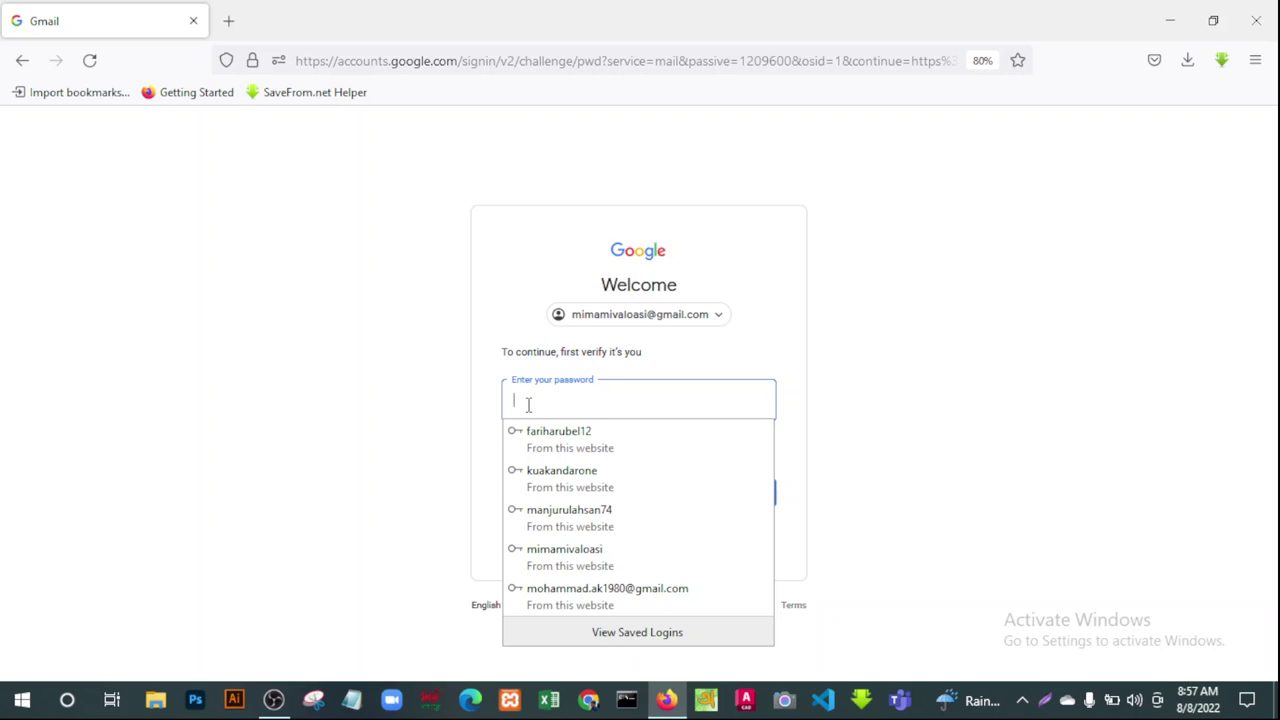
pyautogui.write('a')
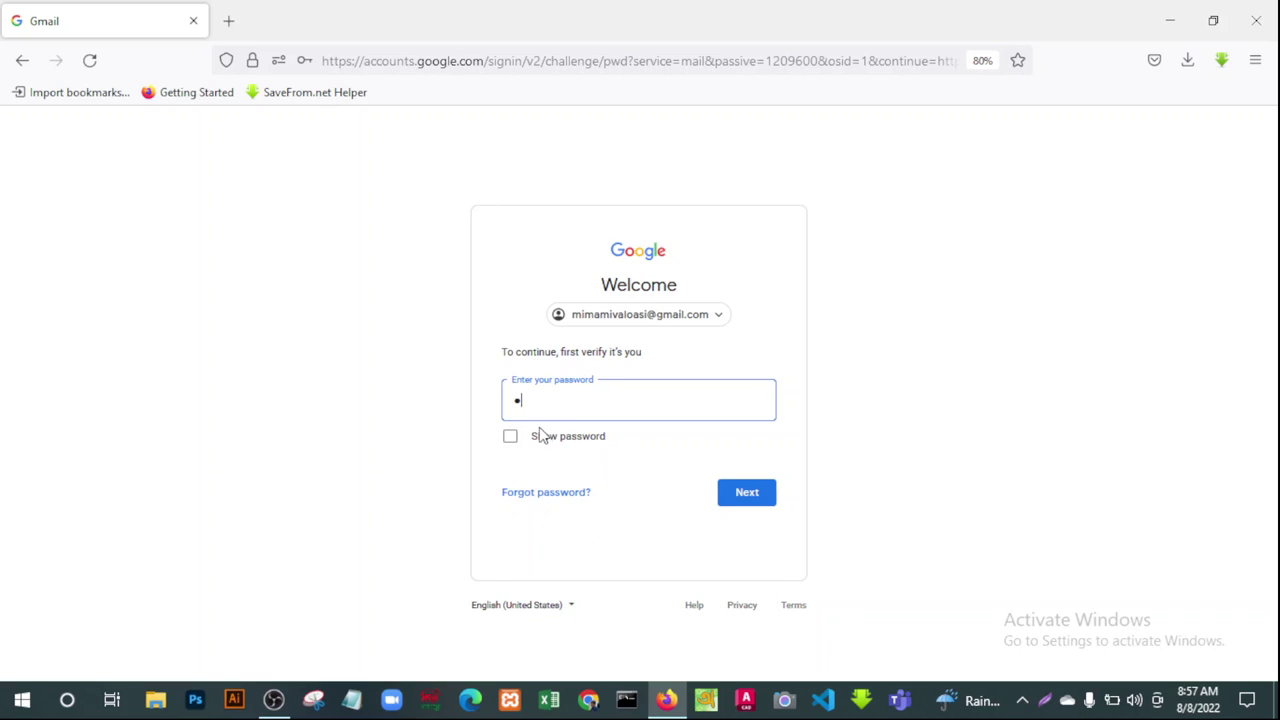
pyautogui.press('BackSpace')
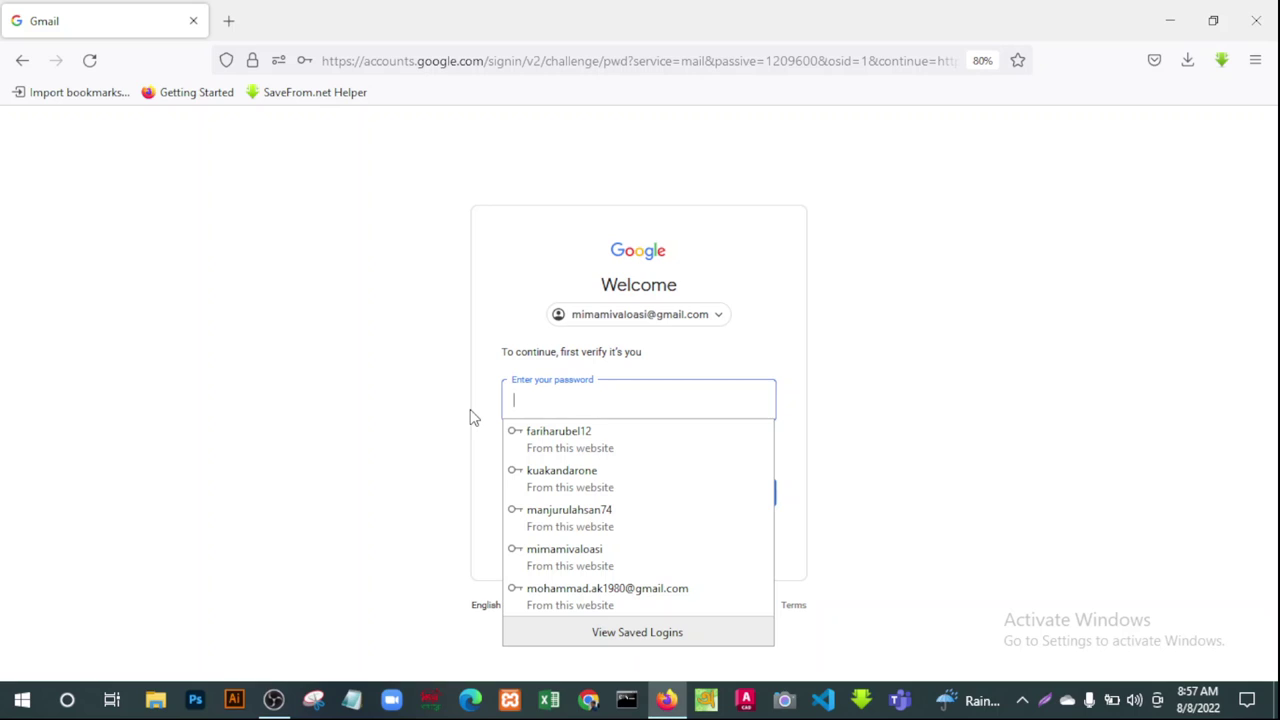
pyautogui.click(716, 318)
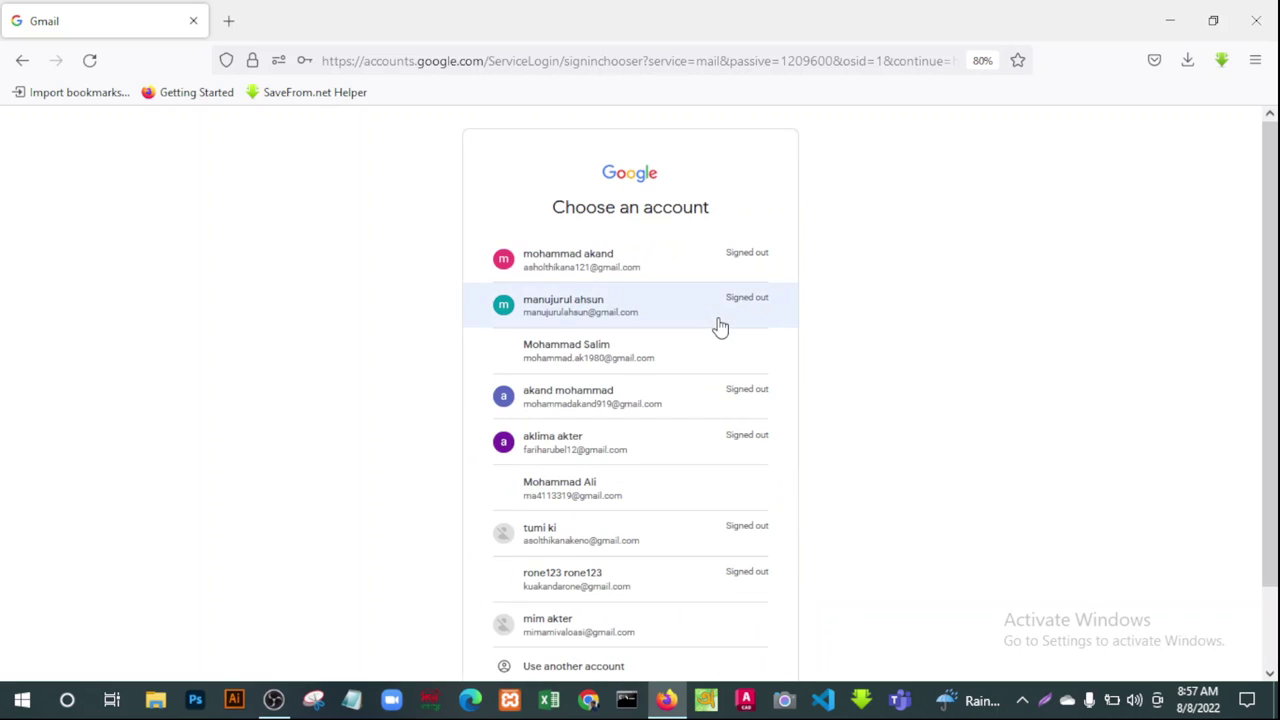
pyautogui.click(590, 366)
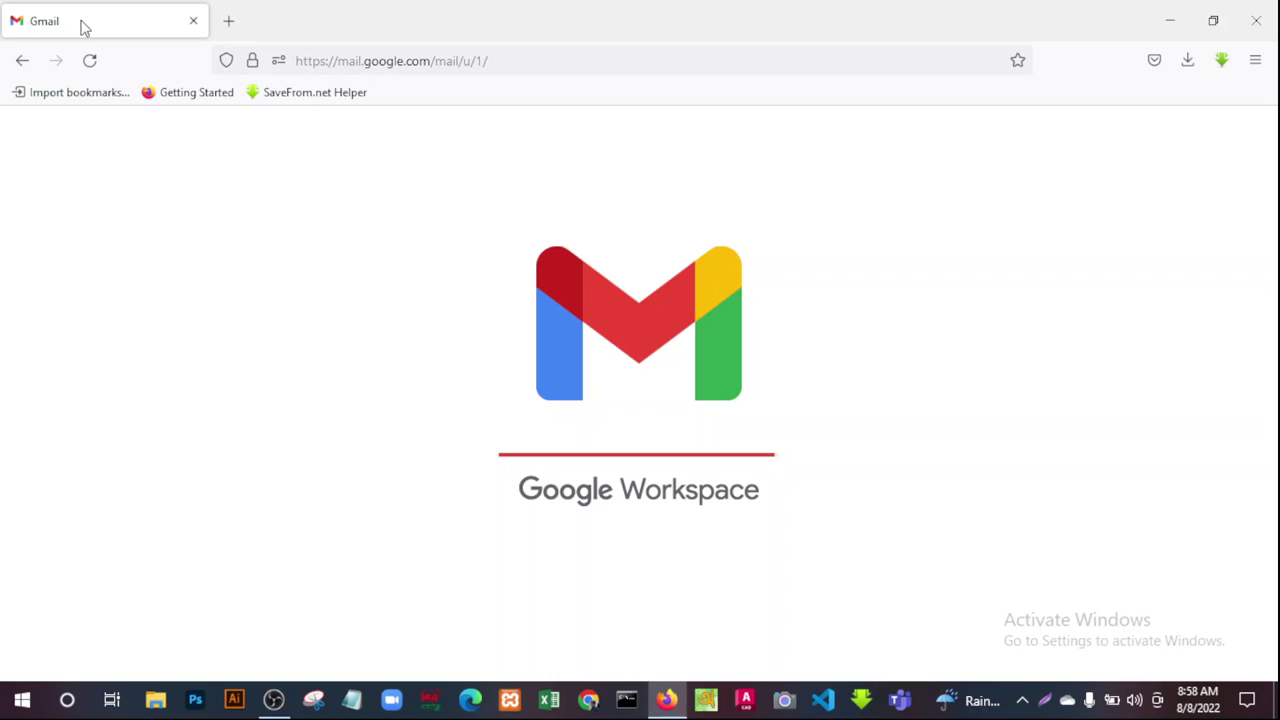
# Open an additional browser tab, return to the Gmail tab and reload its page.
pyautogui.click(233, 27)
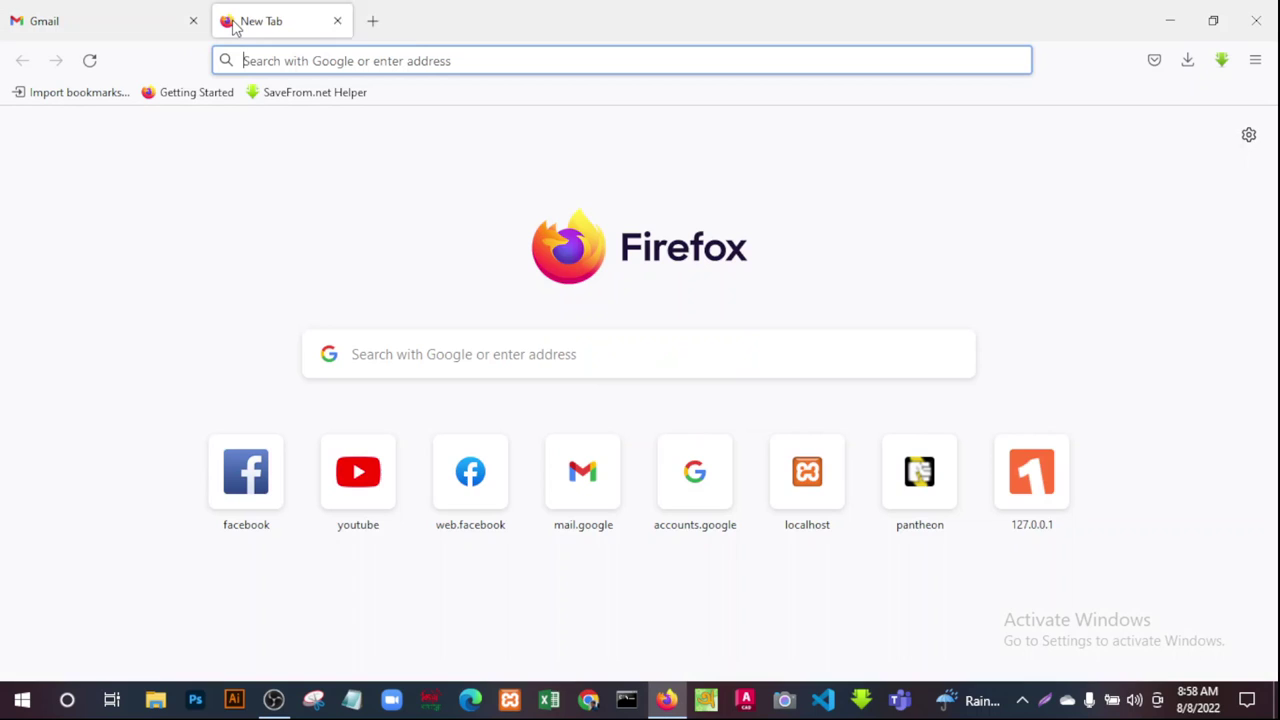
pyautogui.click(69, 26)
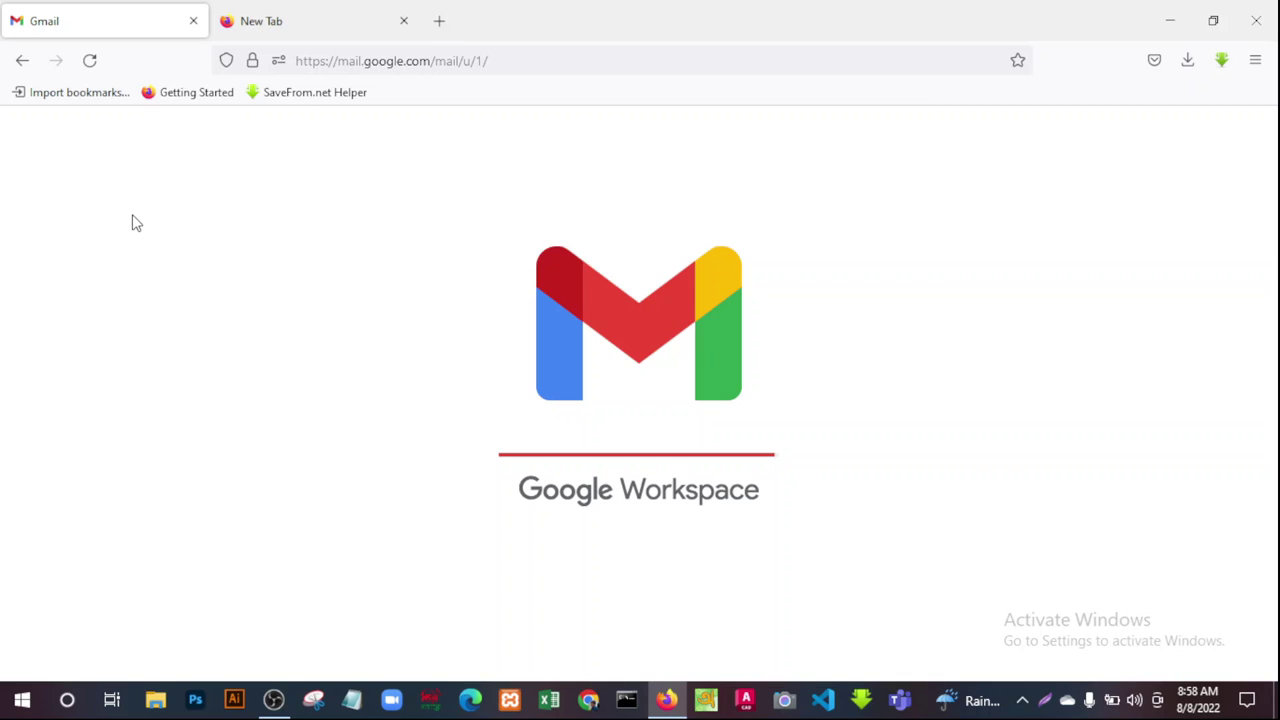
pyautogui.click(89, 60)
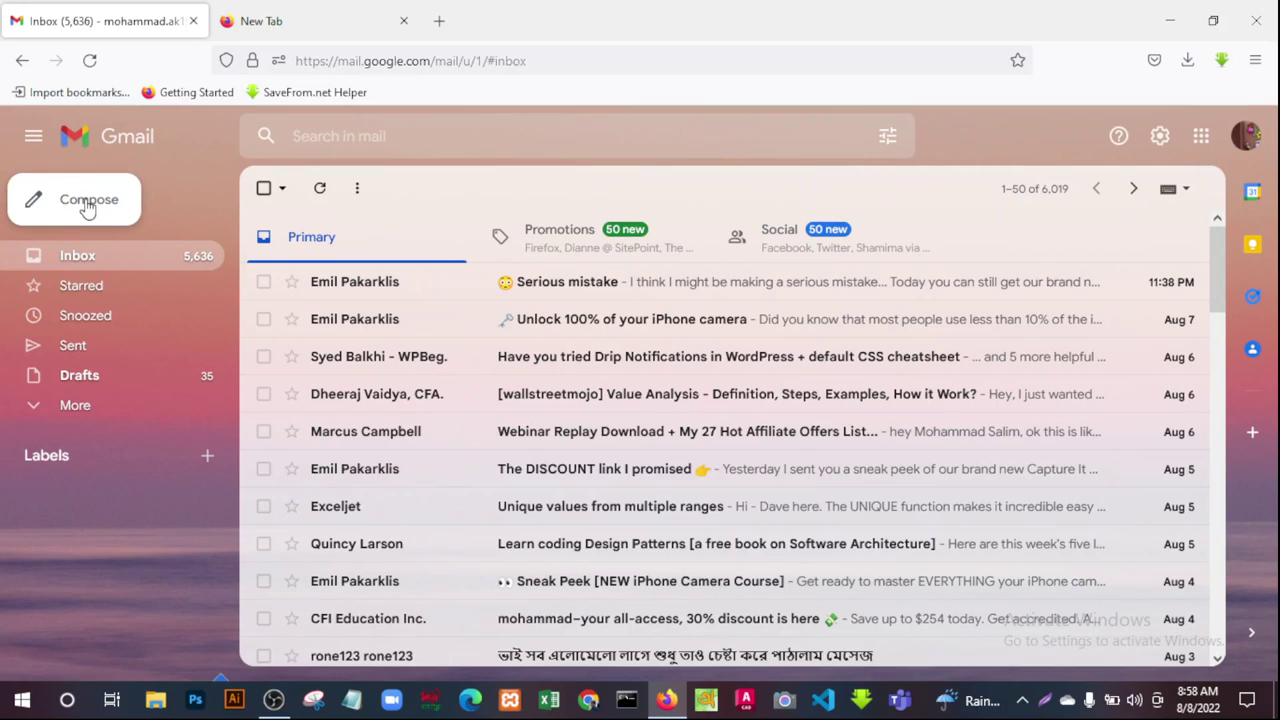
# Minimize the first new email, start a second one, and choose the account owner's own contact as its recipient.
pyautogui.click(88, 203)
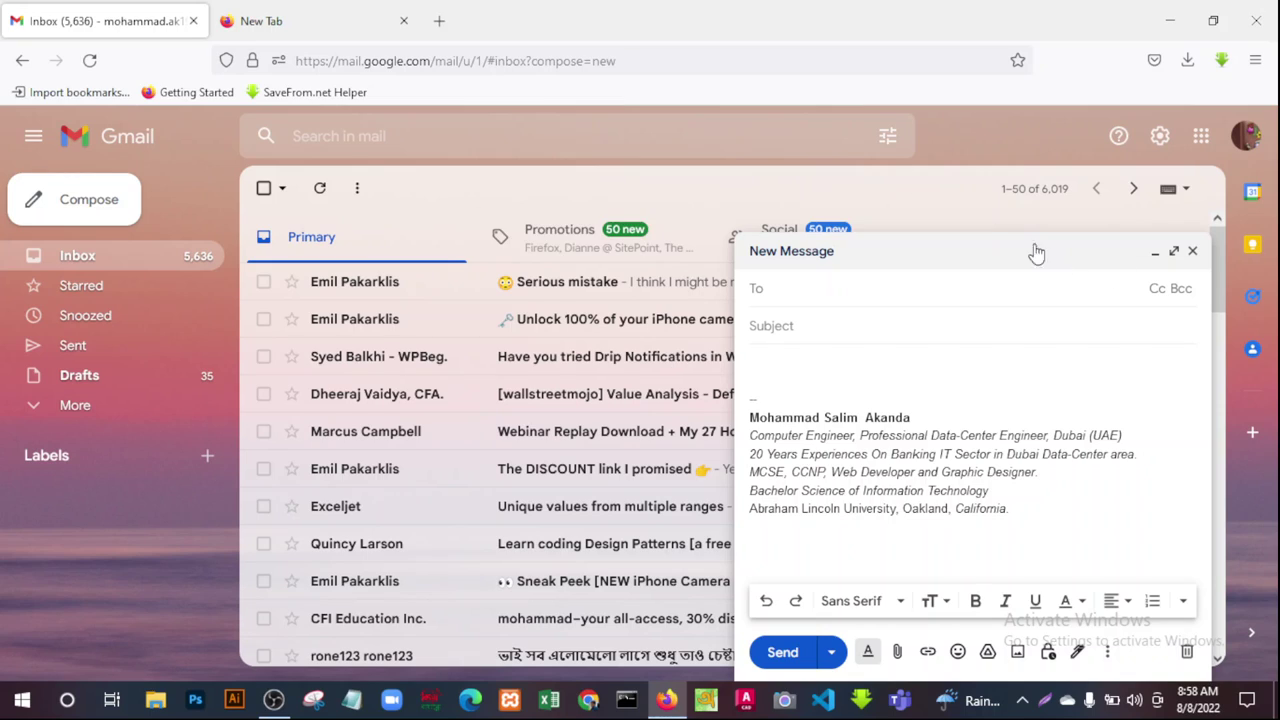
pyautogui.click(922, 244)
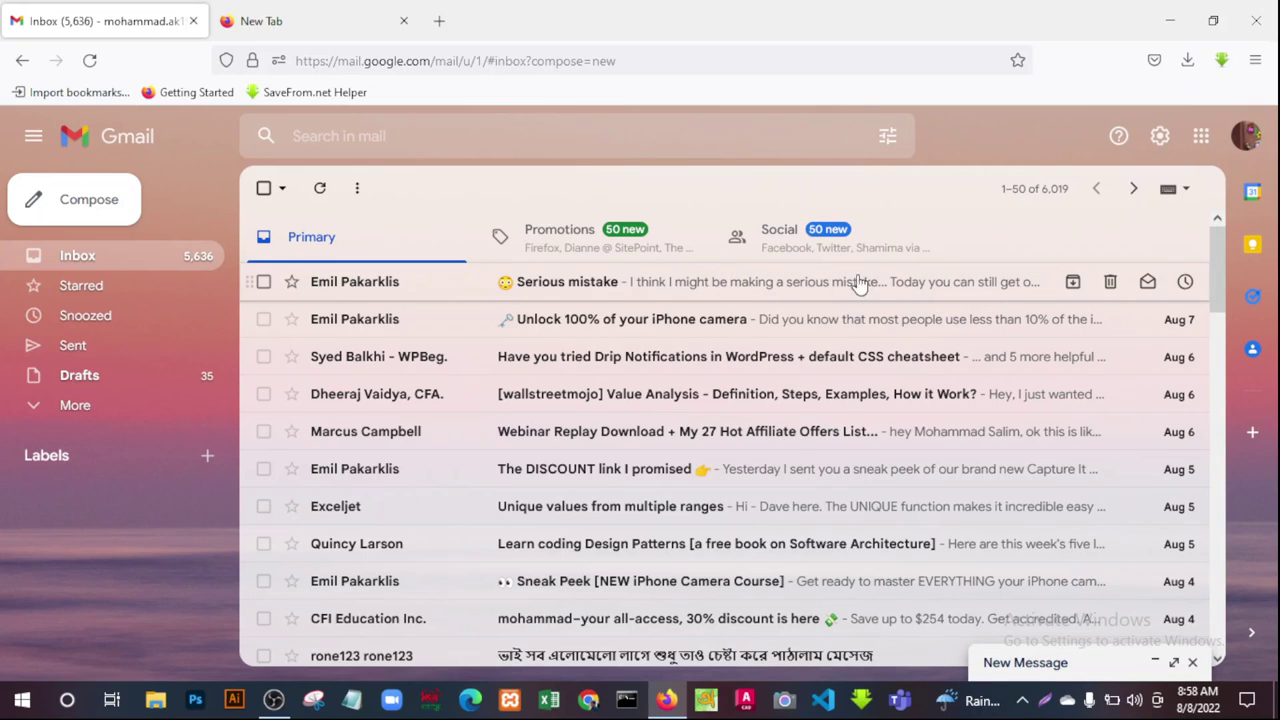
pyautogui.click(86, 205)
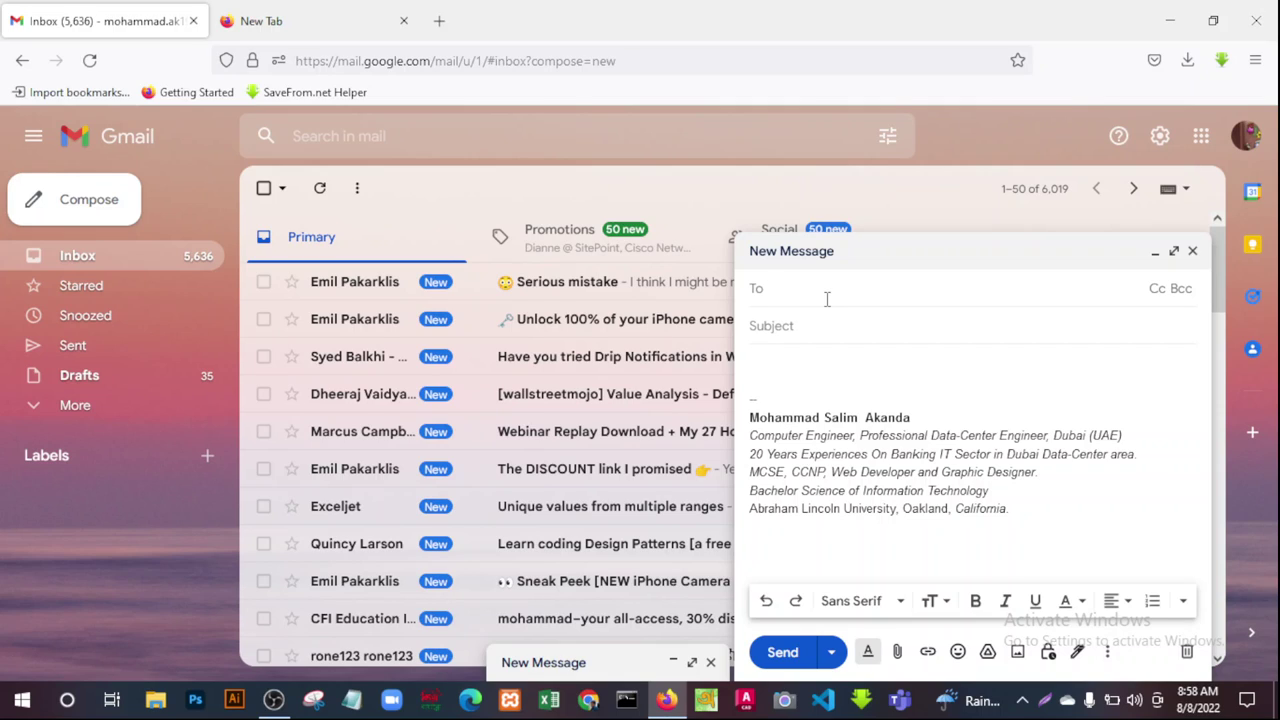
pyautogui.write('moha')
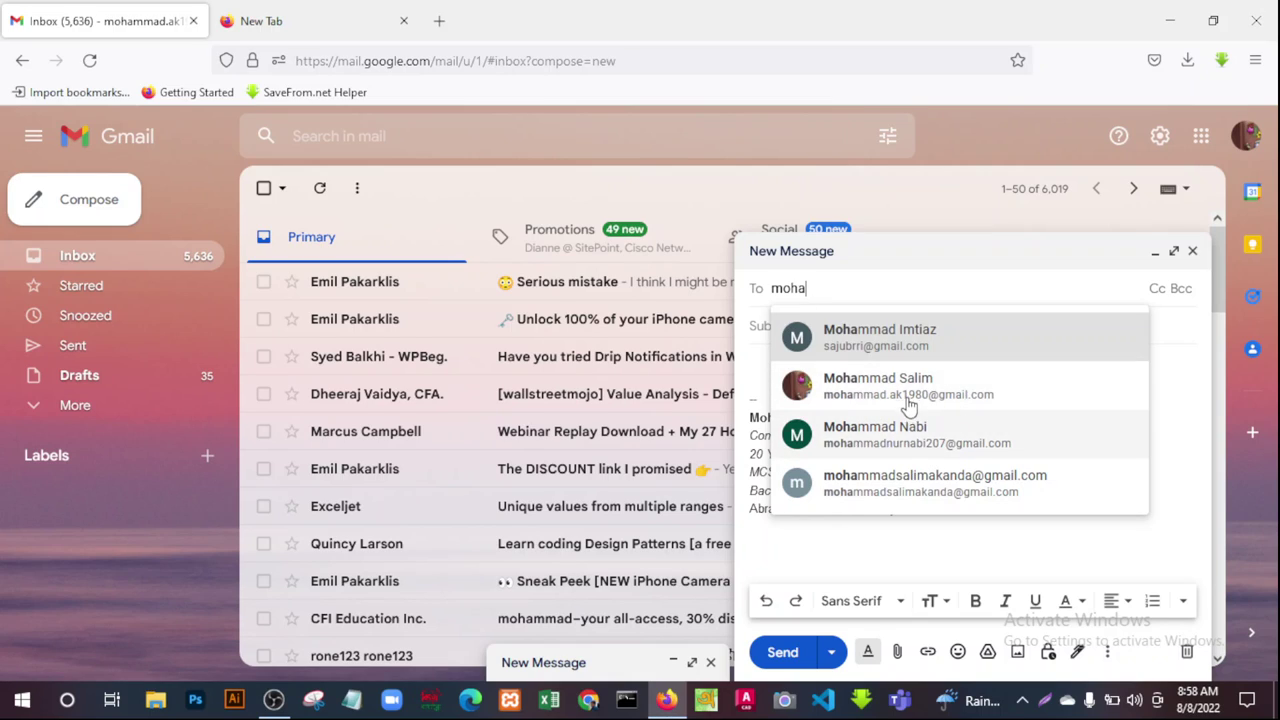
pyautogui.click(880, 386)
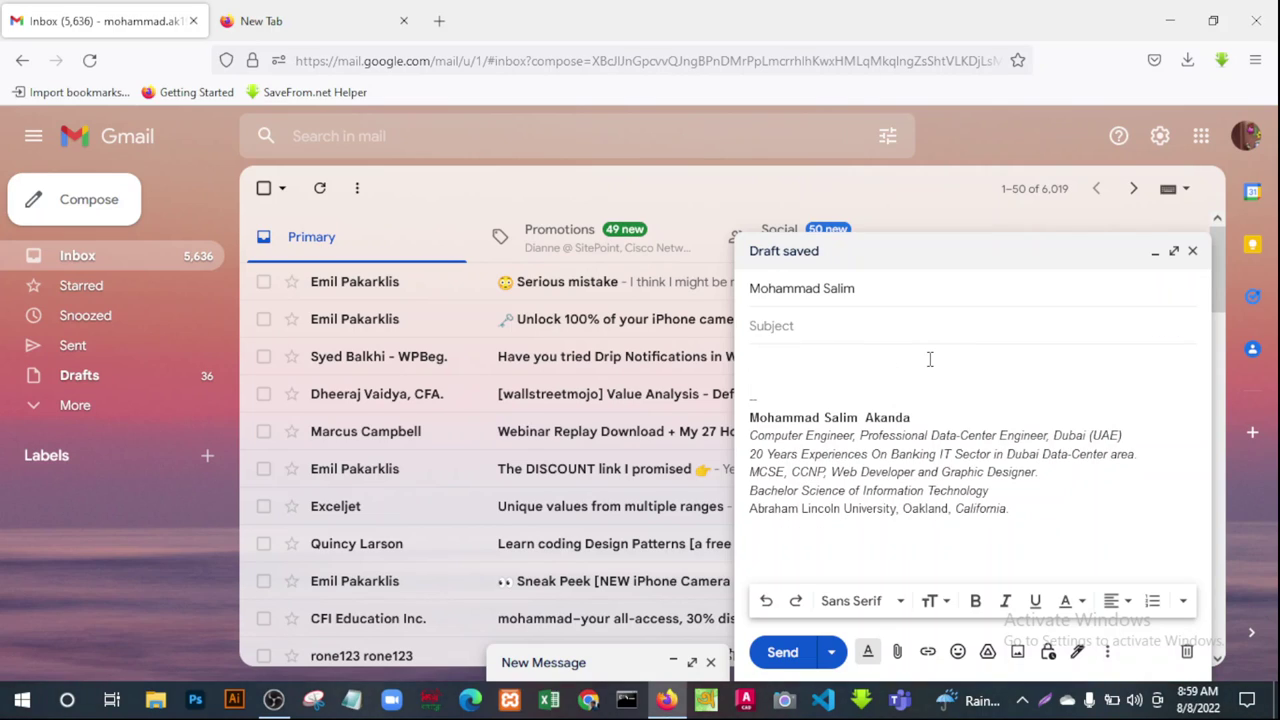
pyautogui.write('CV FYI')
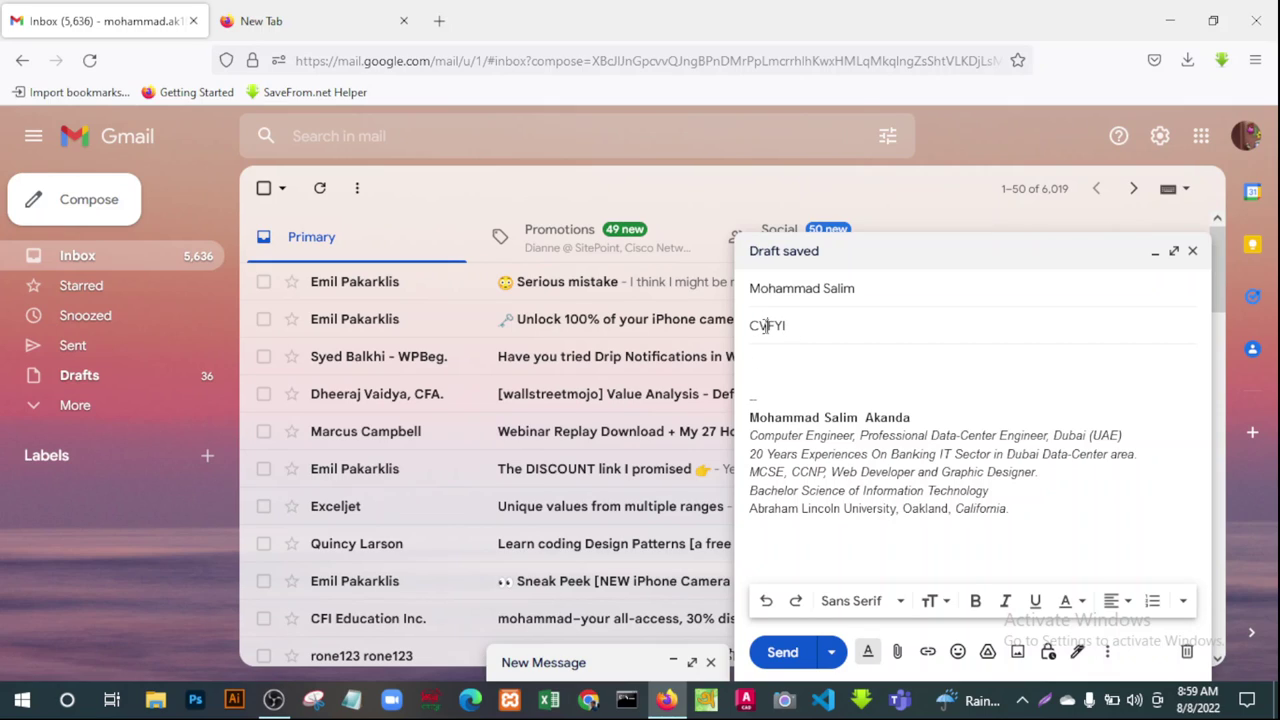
pyautogui.press('Left')
pyautogui.press('Left')
pyautogui.press('Left')
pyautogui.press('BackSpace')
pyautogui.press('BackSpace')
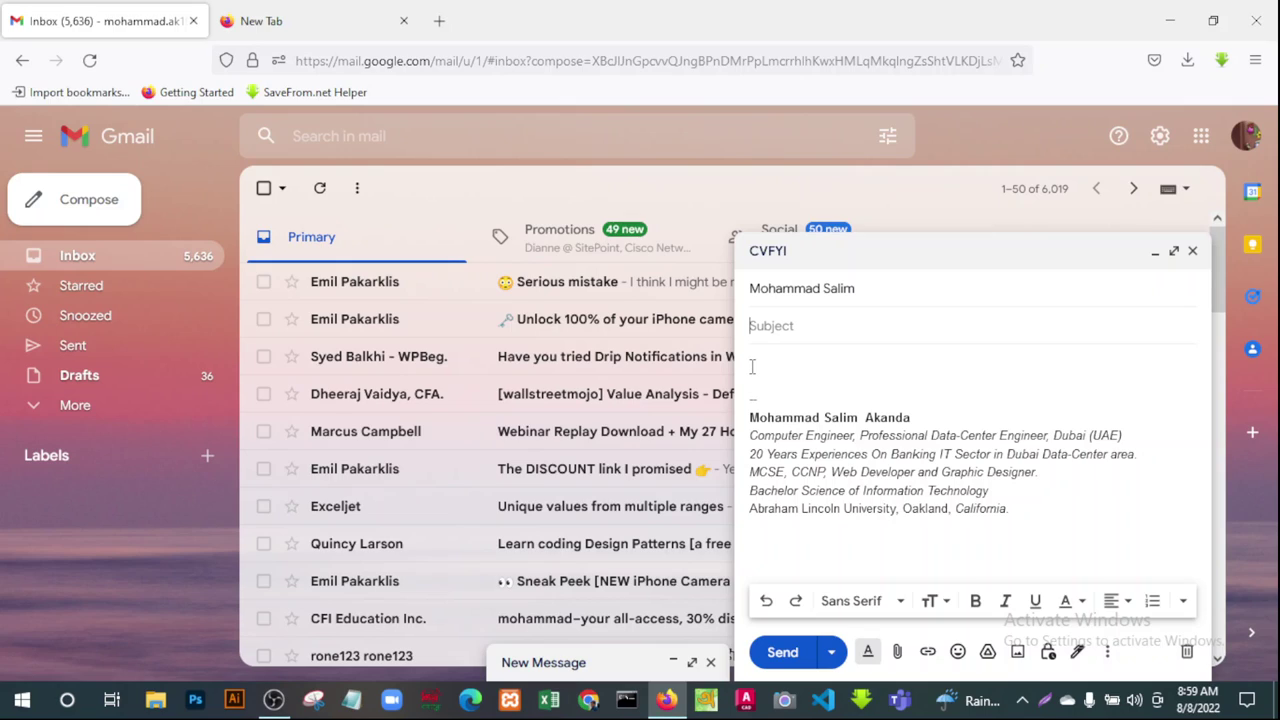
# Send the email with the subject FYI and salim12345.docx from the Desktop attached.
pyautogui.write('FYI')
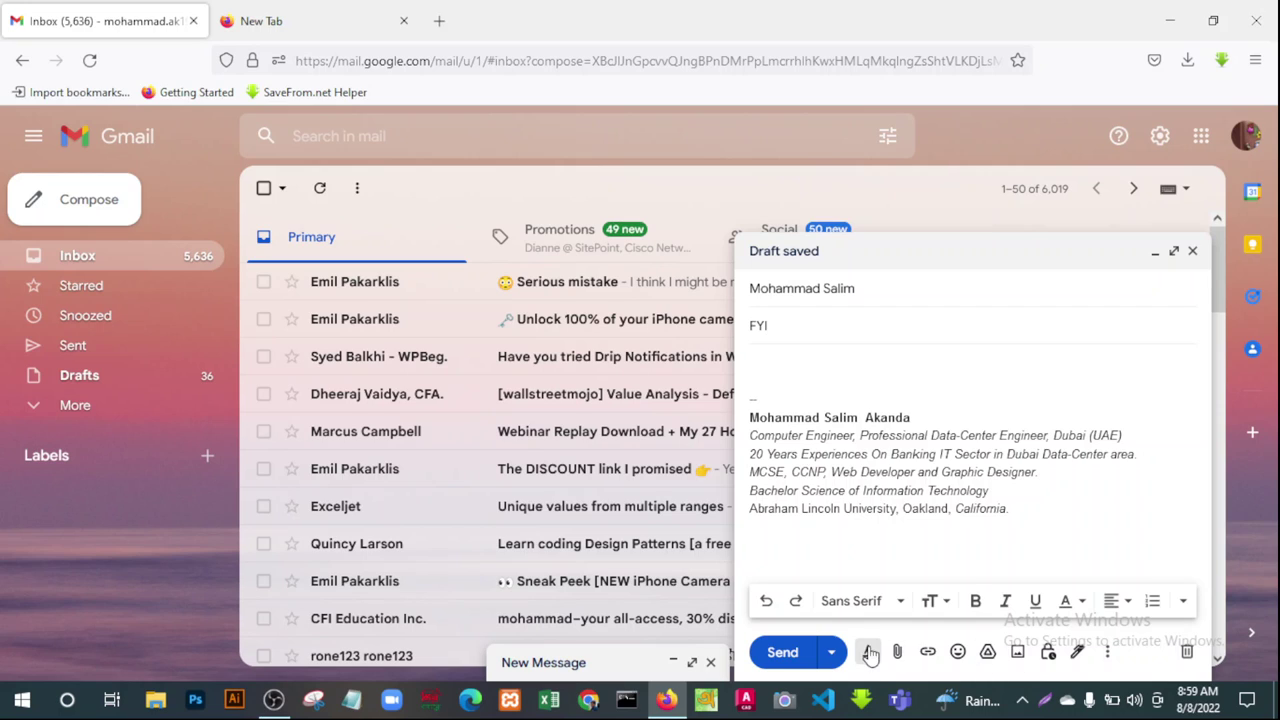
pyautogui.click(900, 652)
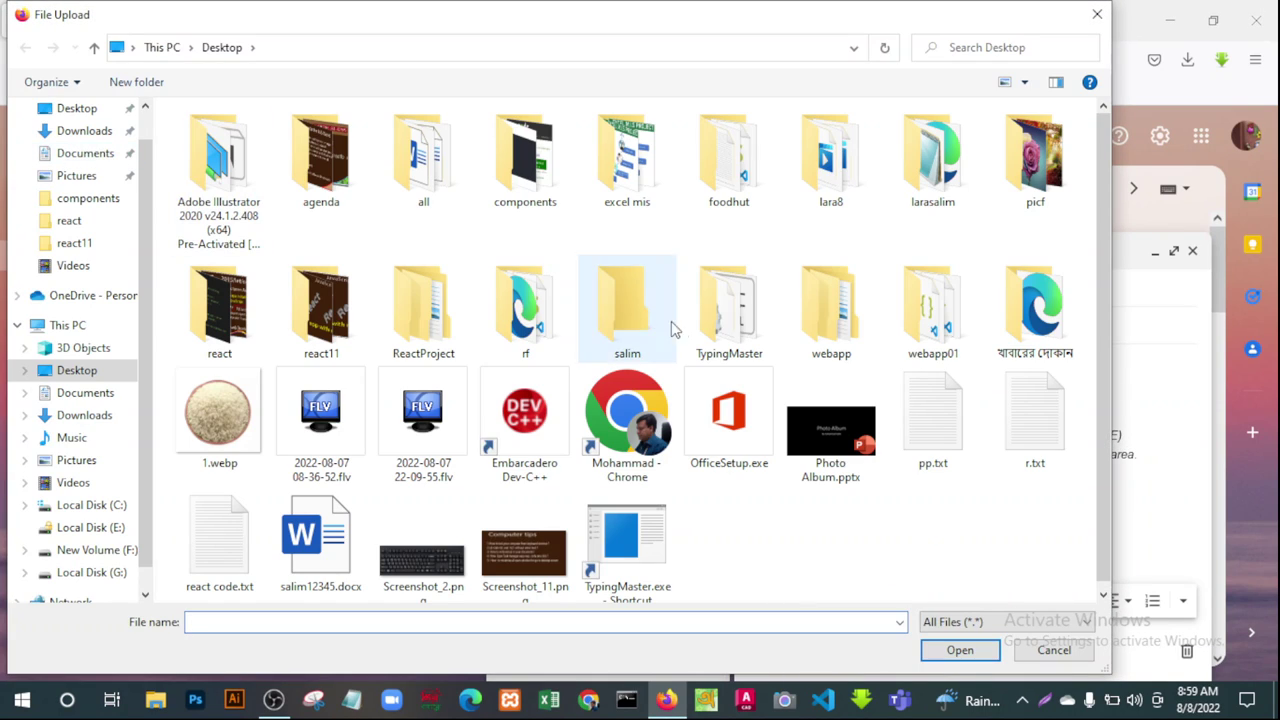
pyautogui.click(322, 557)
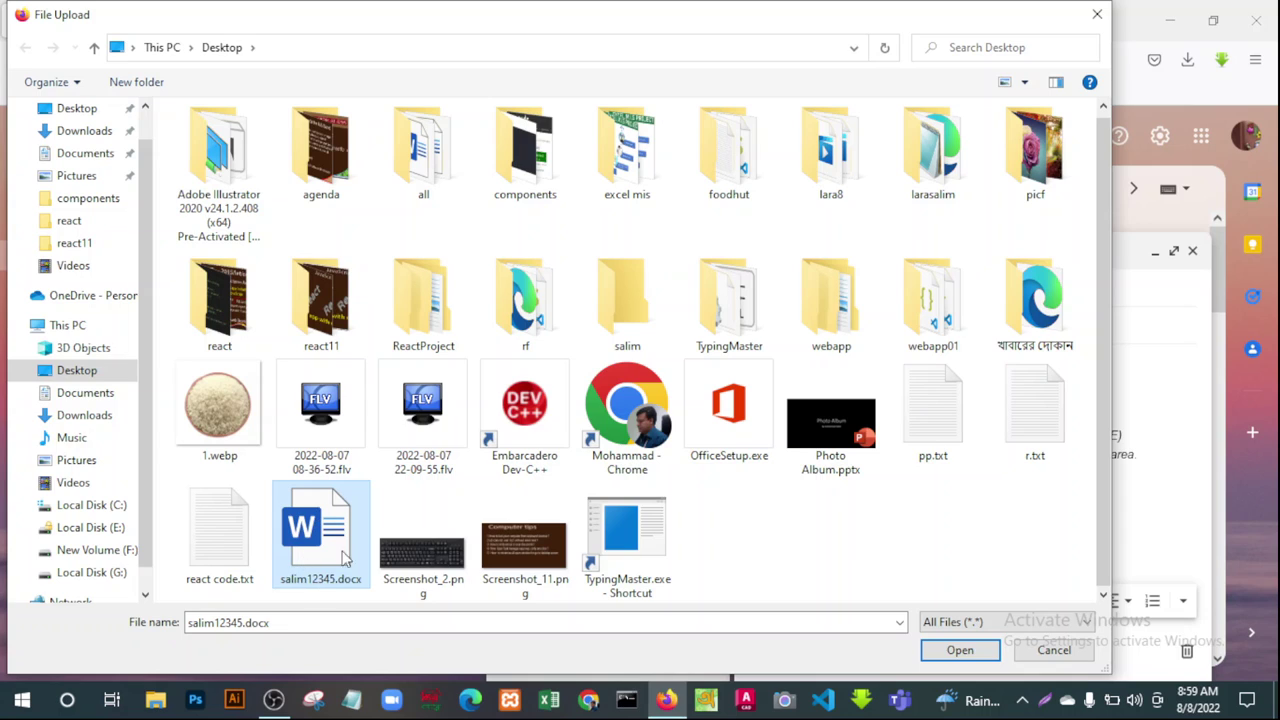
pyautogui.click(975, 654)
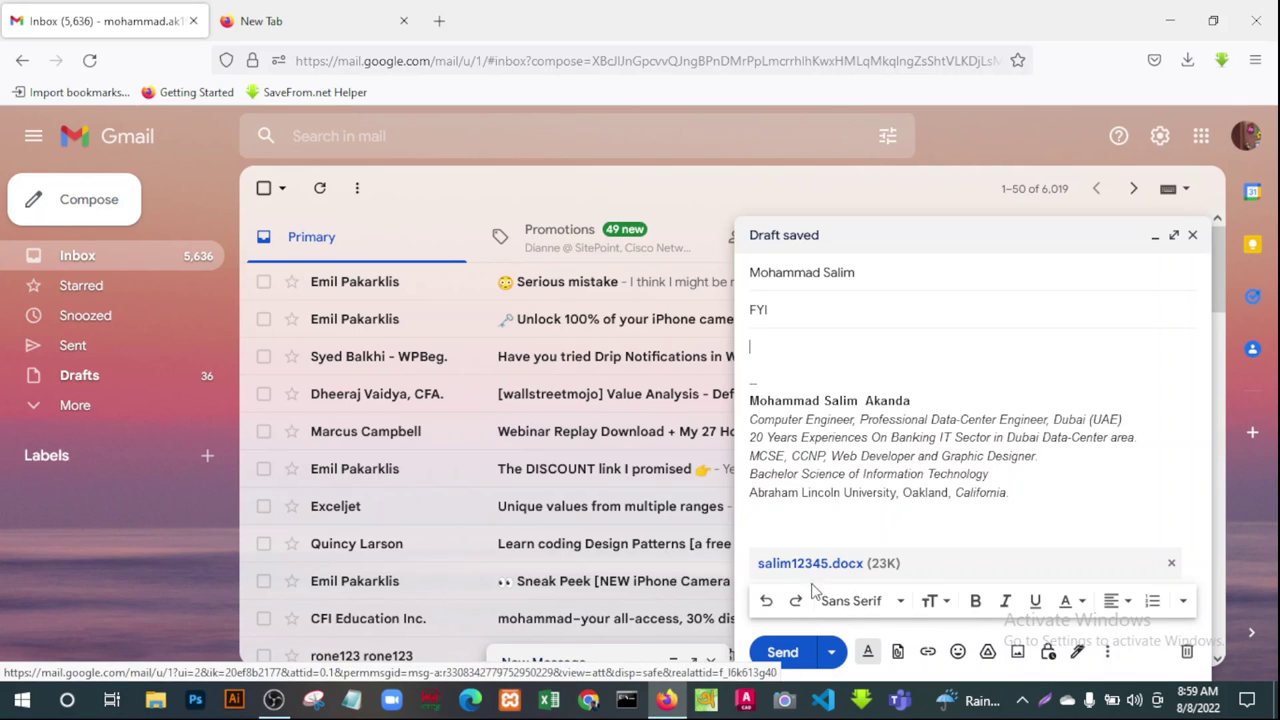
pyautogui.click(783, 653)
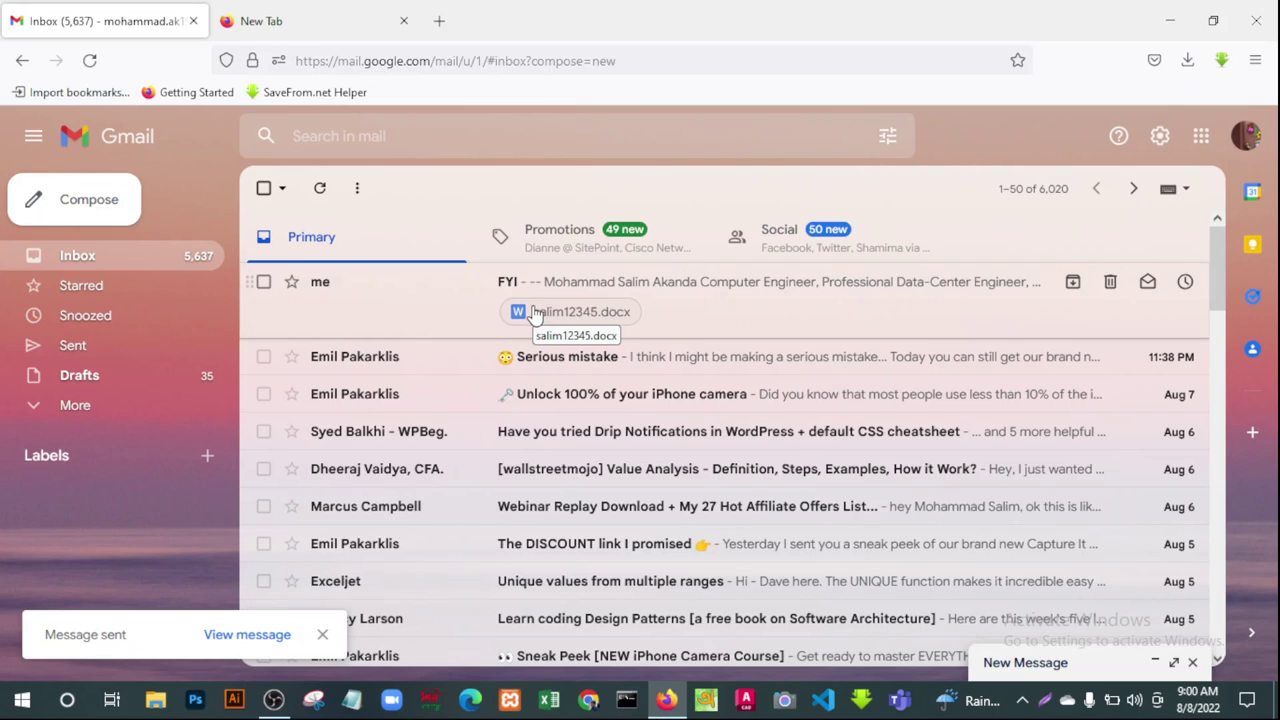
# Preview the salim12345.docx attachment of the received FYI message and read through the whole letter.
pyautogui.click(590, 315)
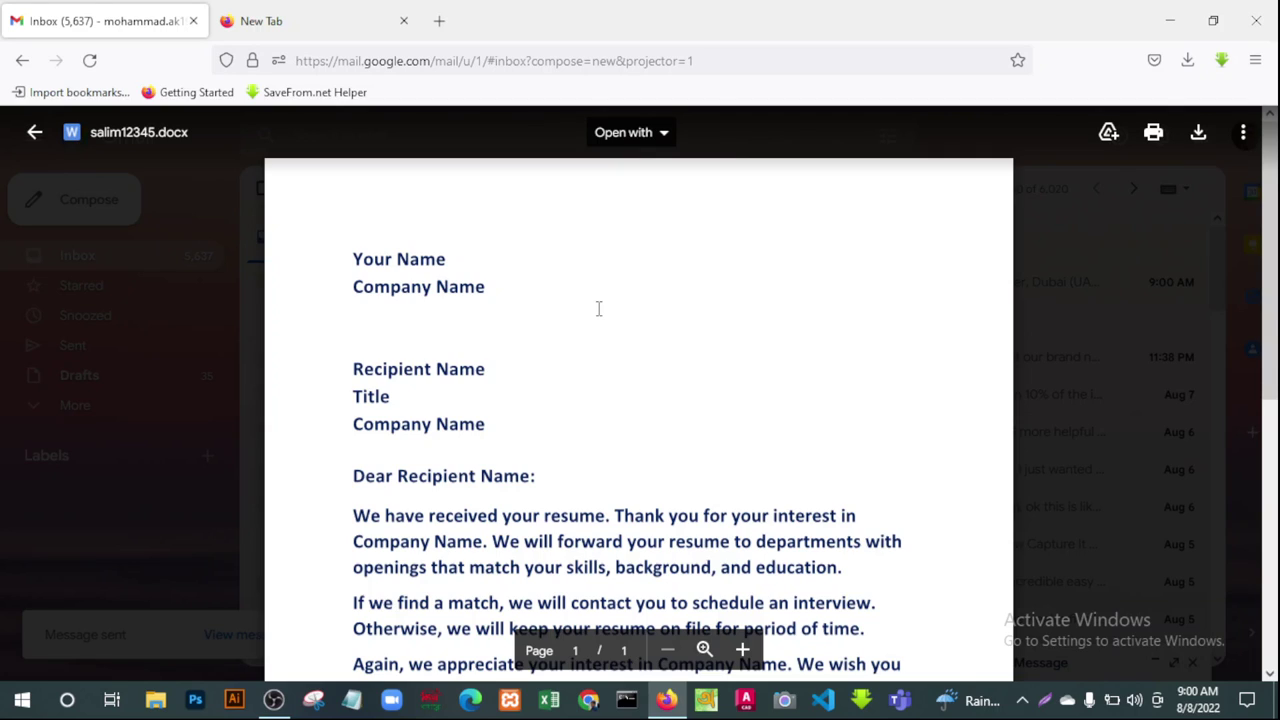
pyautogui.scroll(-5, 715, 487)
pyautogui.scroll(3, 705, 490)
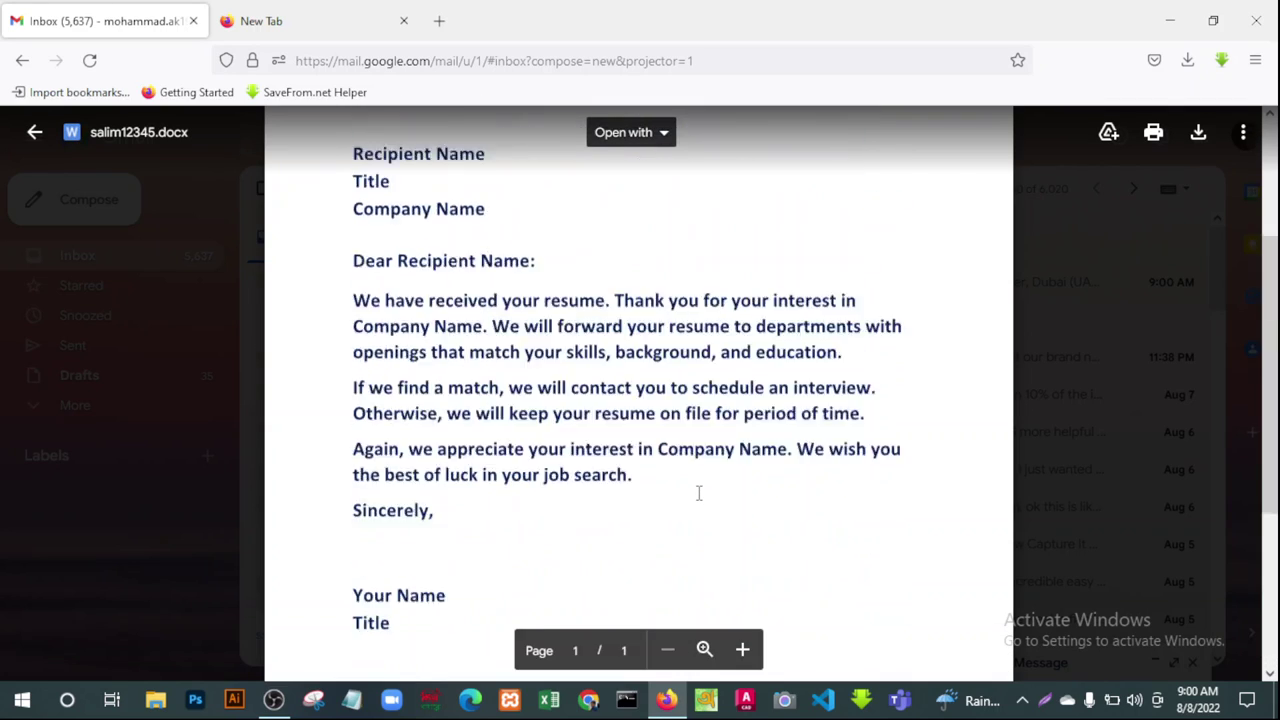
pyautogui.scroll(2, 697, 491)
pyautogui.scroll(-3, 695, 496)
pyautogui.scroll(-2, 692, 502)
pyautogui.scroll(4, 691, 503)
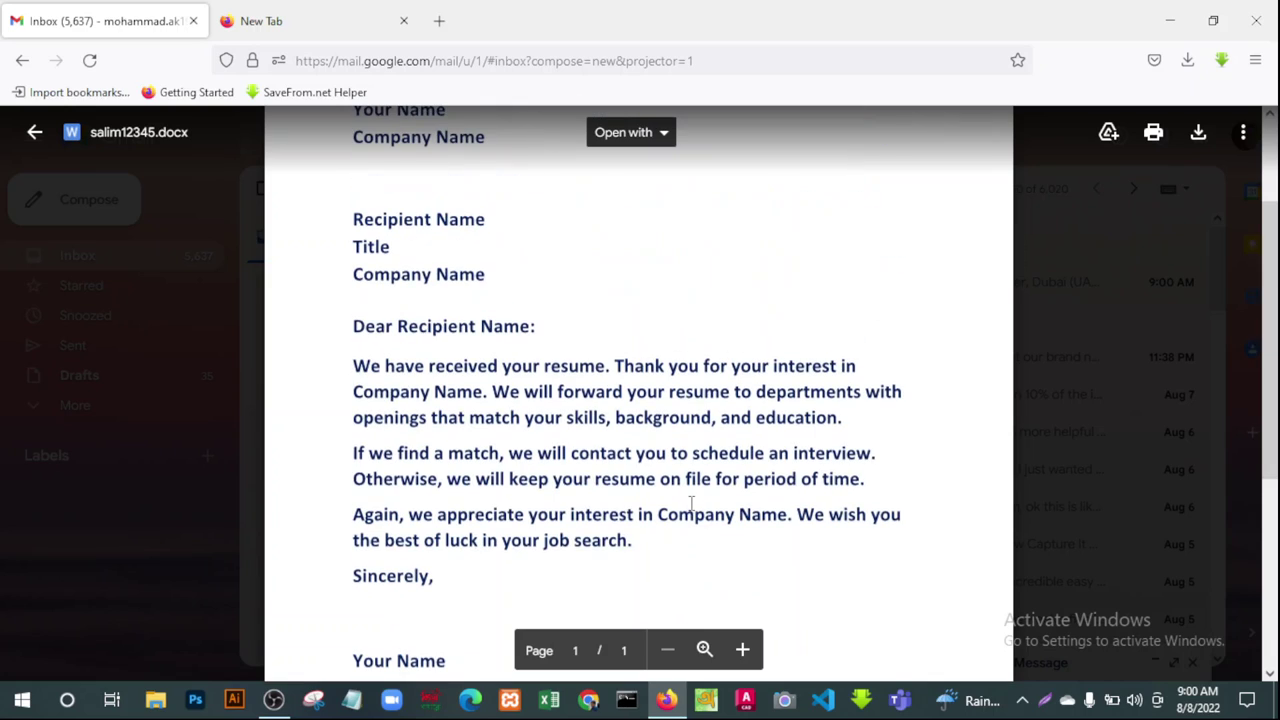
pyautogui.scroll(2, 762, 512)
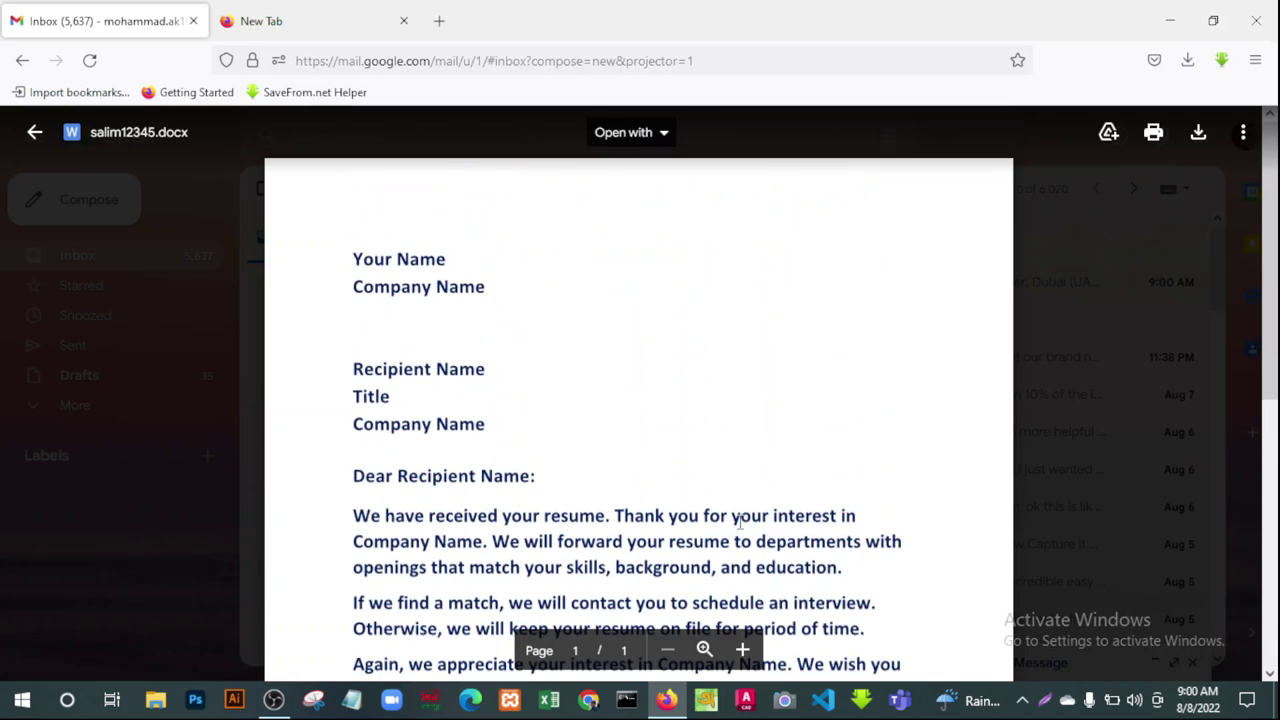
pyautogui.scroll(-4, 738, 522)
pyautogui.scroll(5, 740, 523)
# Download the previewed attachment and show the file in its Downloads folder in a maximized window.
pyautogui.click(1200, 134)
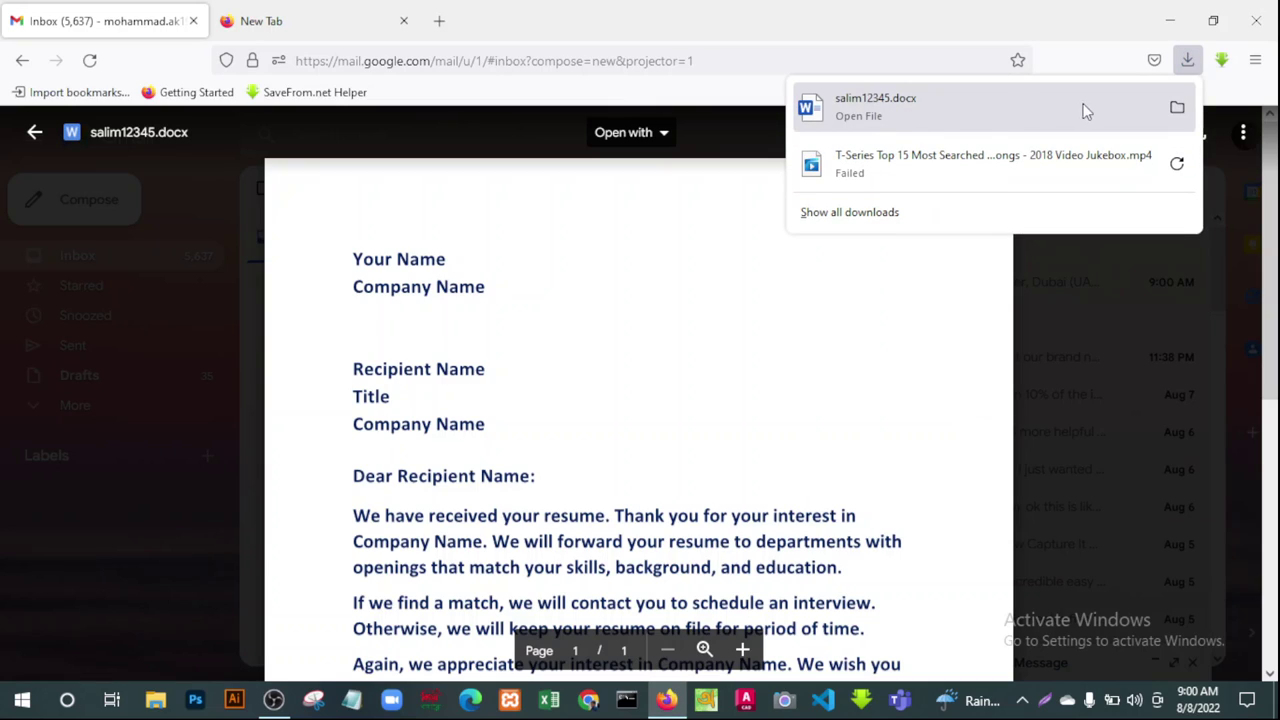
pyautogui.click(1178, 110)
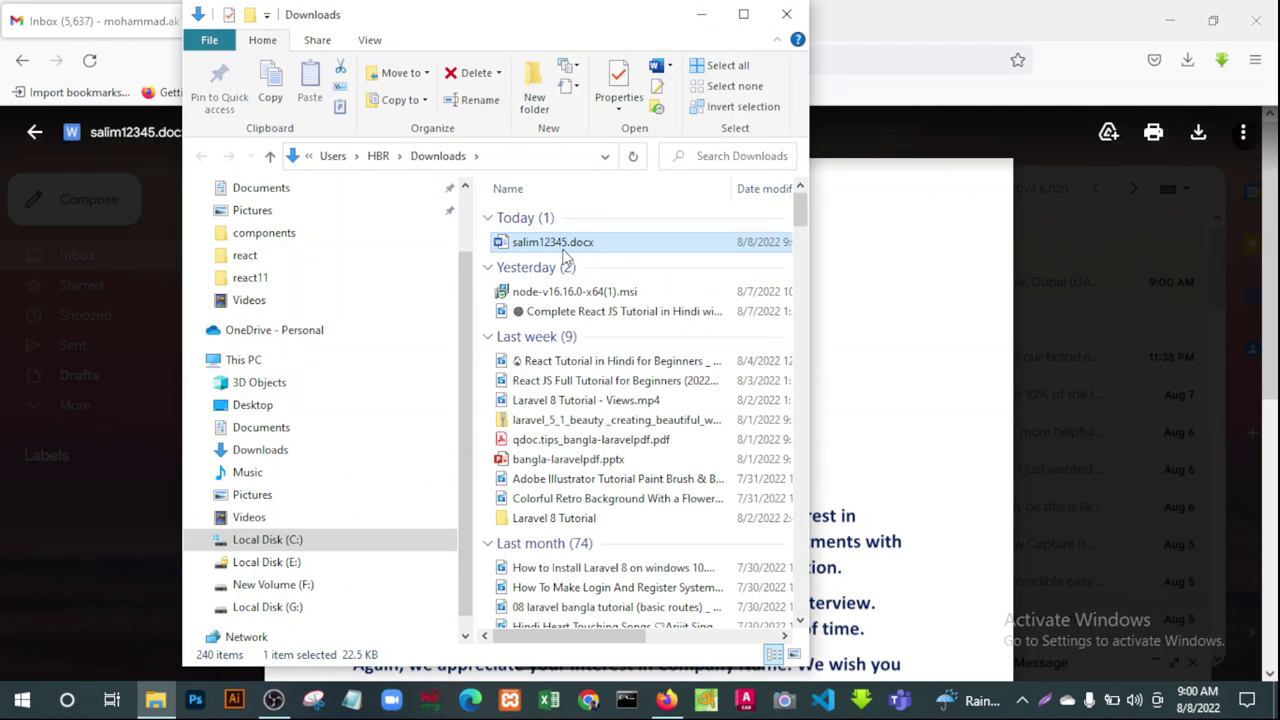
pyautogui.click(743, 14)
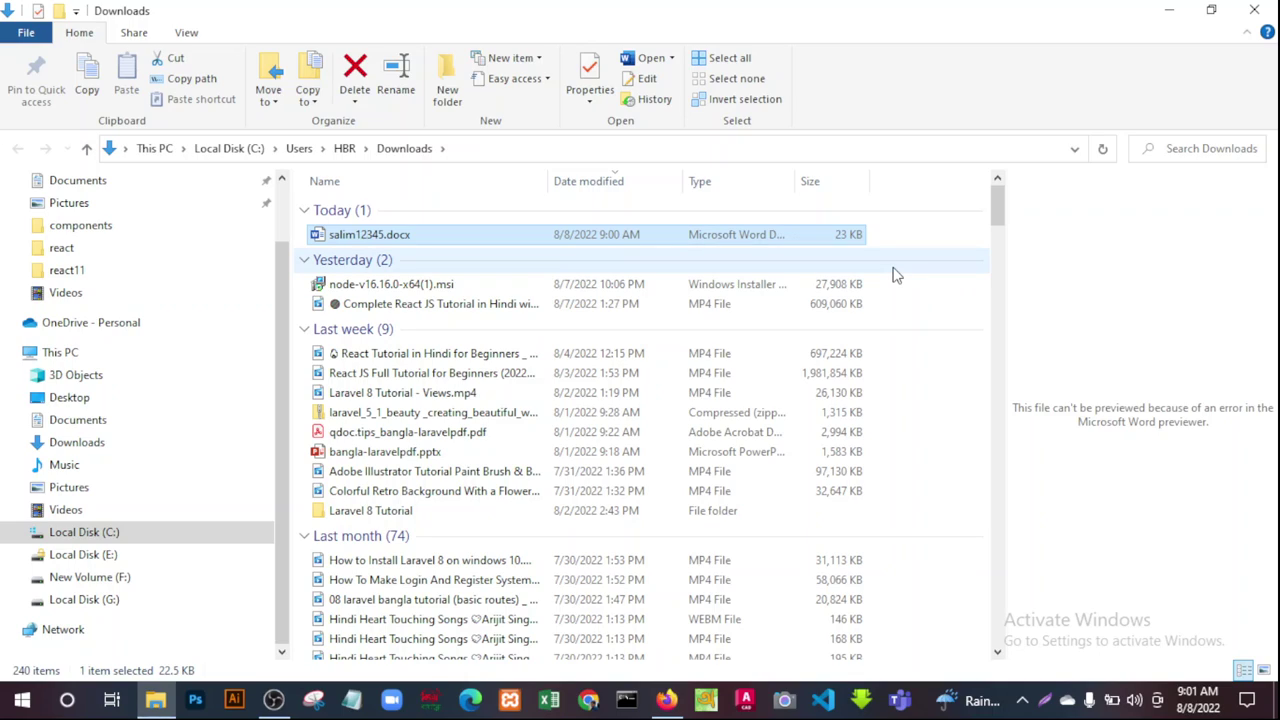
# Minimize the File Explorer and Firefox windows and start Word with the run command winword.
pyautogui.click(1170, 11)
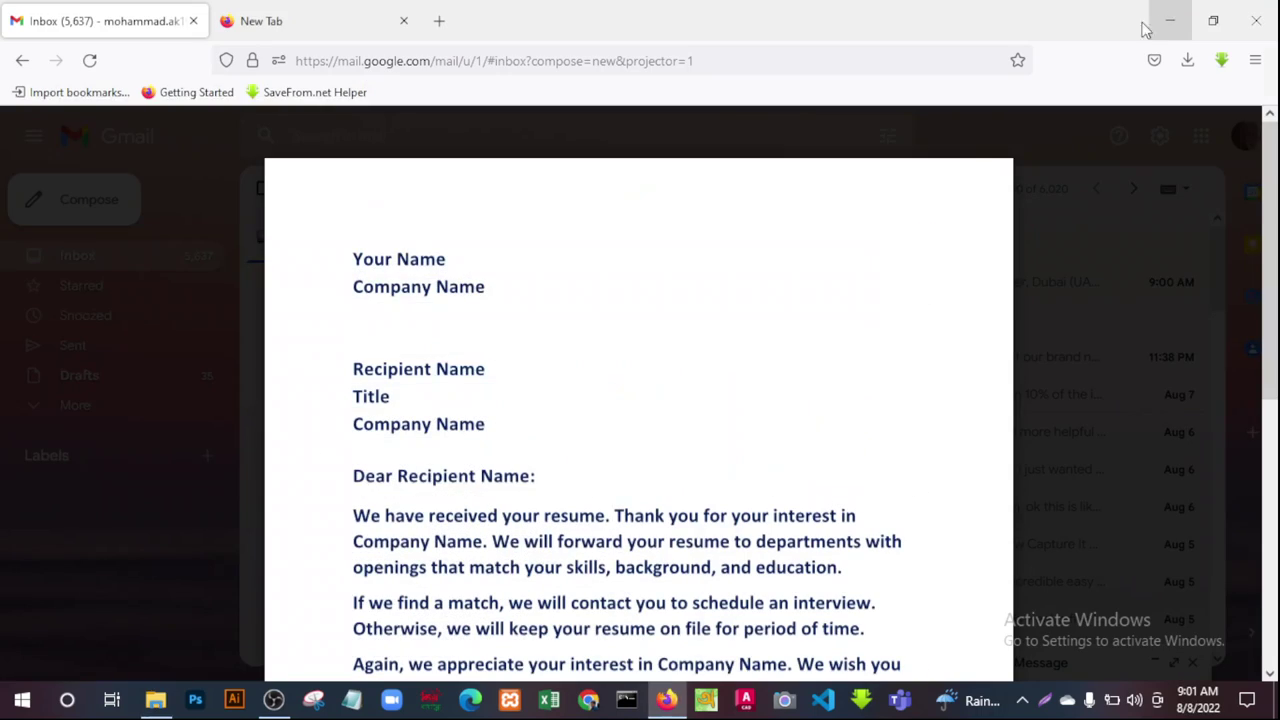
pyautogui.click(1165, 24)
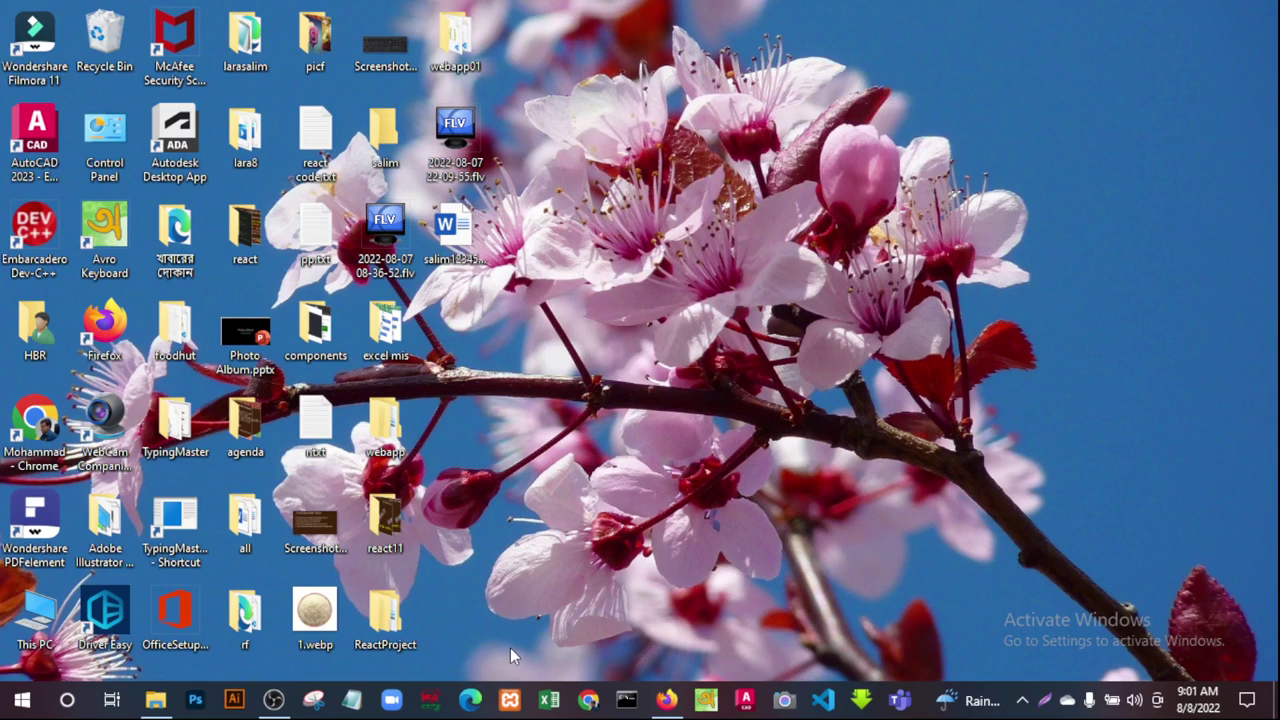
pyautogui.press('super+r')
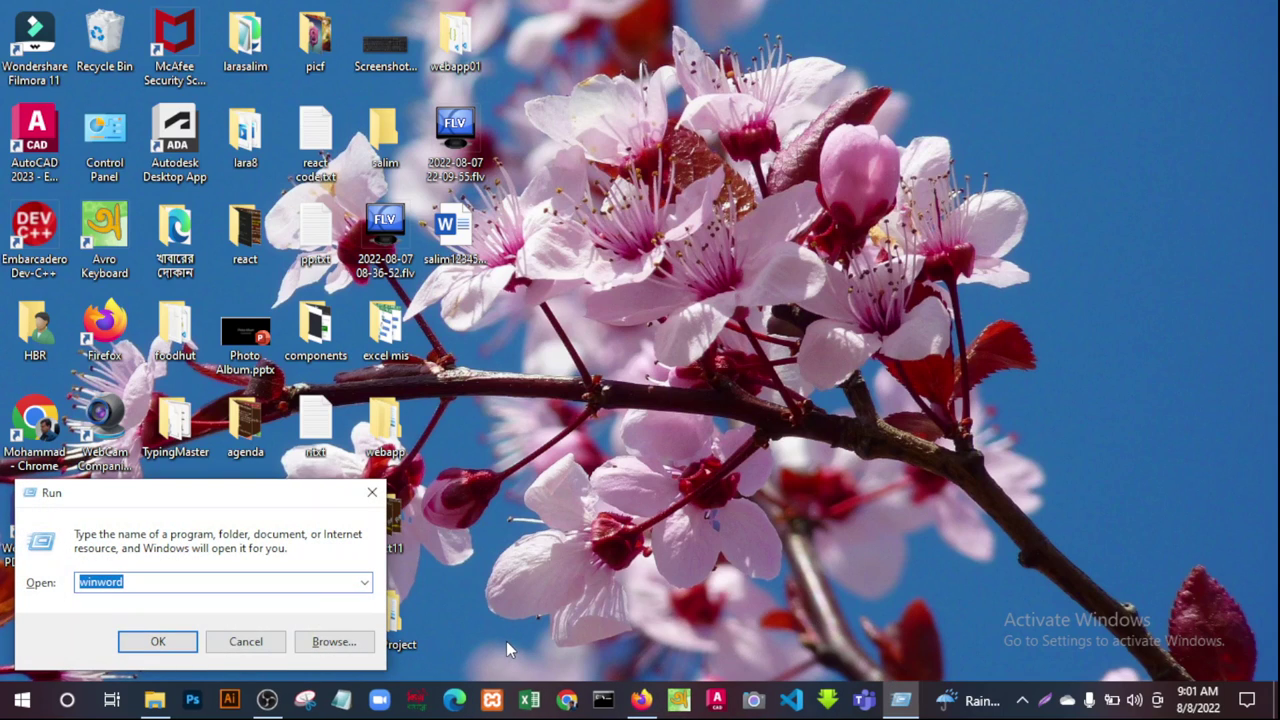
pyautogui.press('Return')
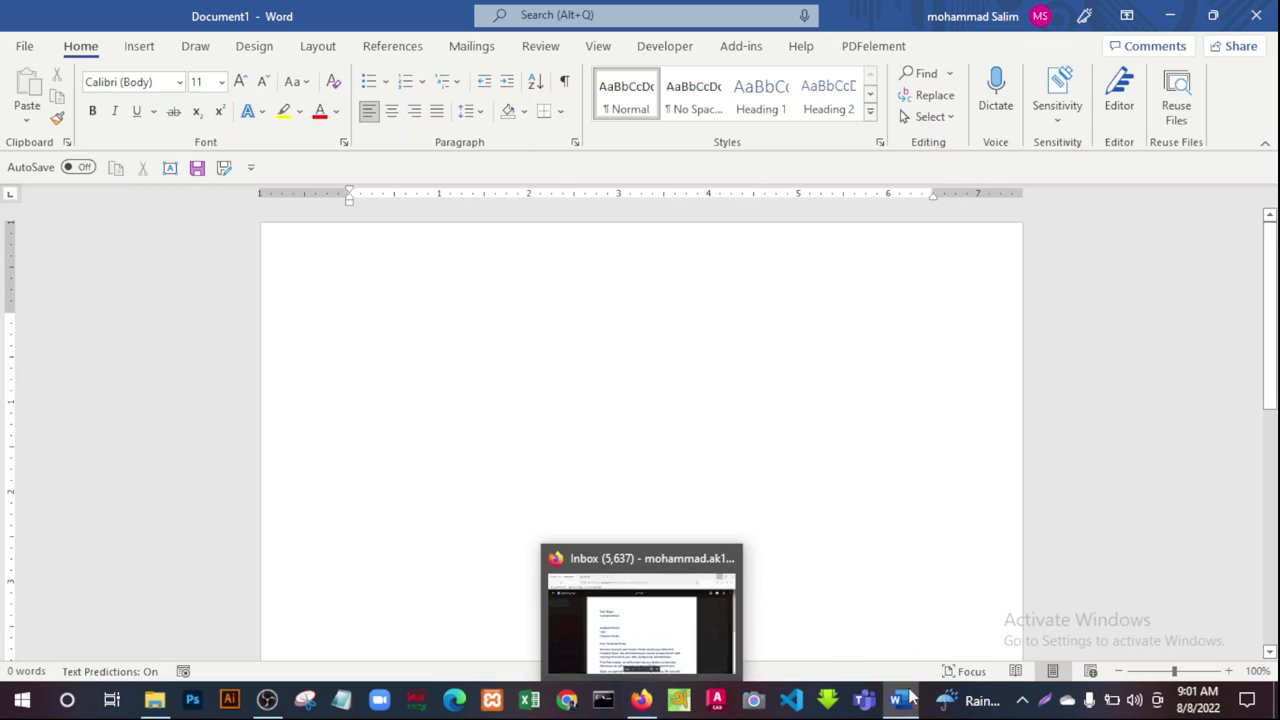
# Insert the qp letter from the Quick Parts gallery into the blank document and review its text.
pyautogui.click(139, 48)
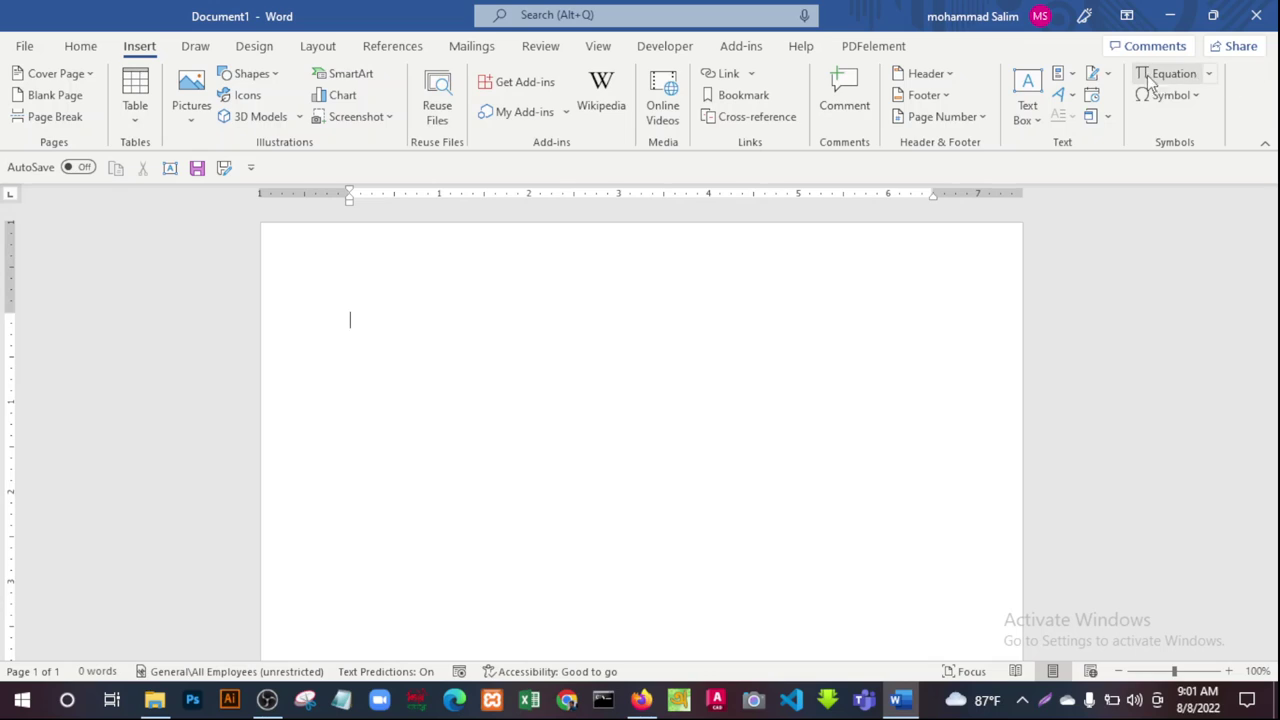
pyautogui.click(1064, 73)
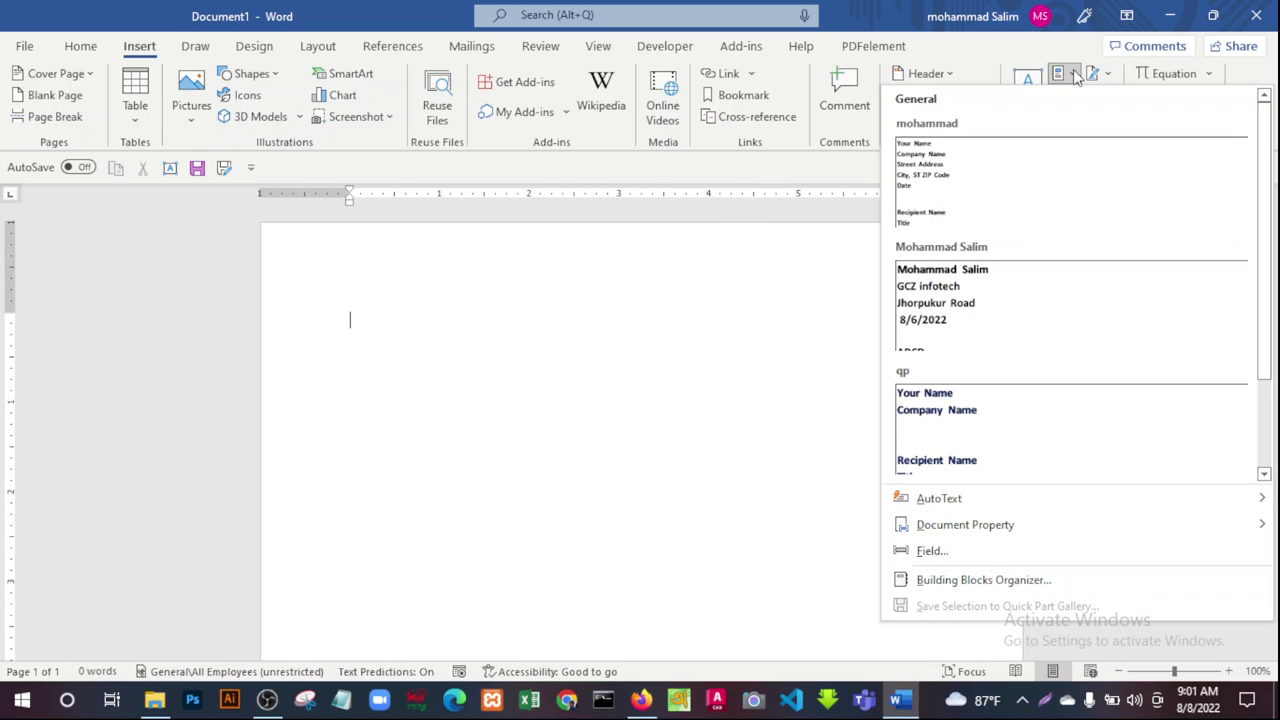
pyautogui.scroll(-1, 1055, 430)
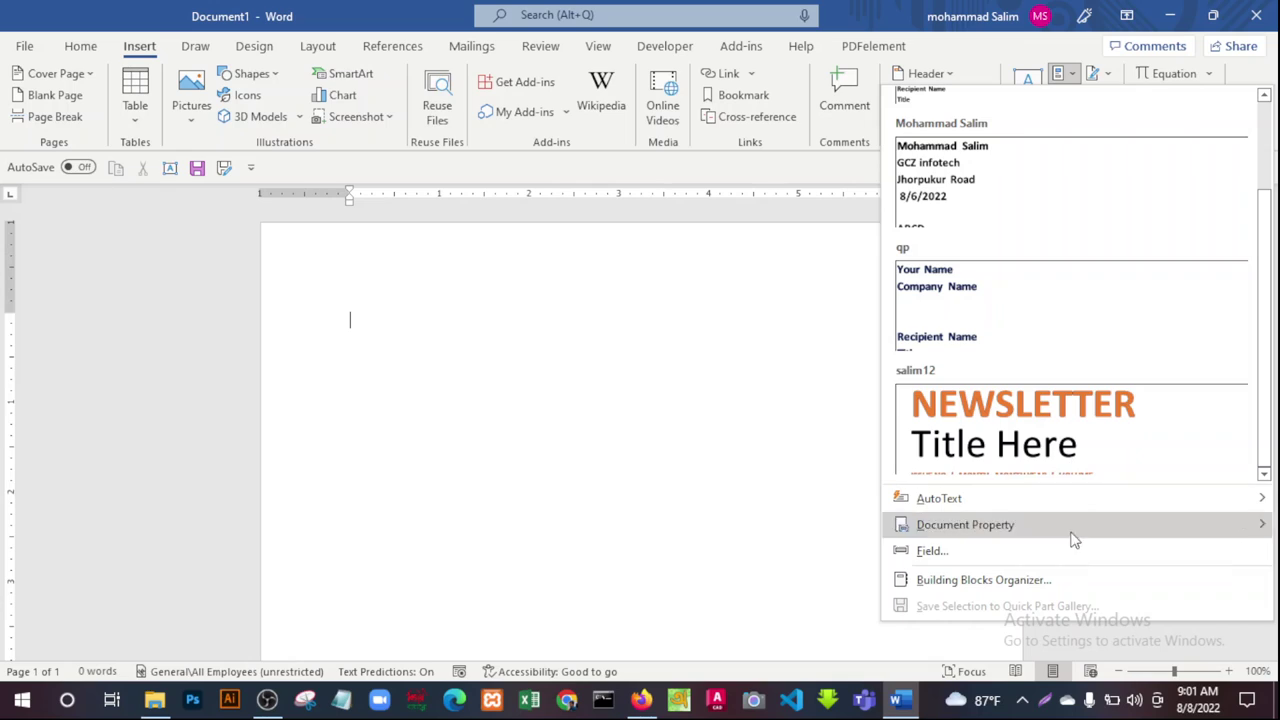
pyautogui.scroll(1, 1093, 468)
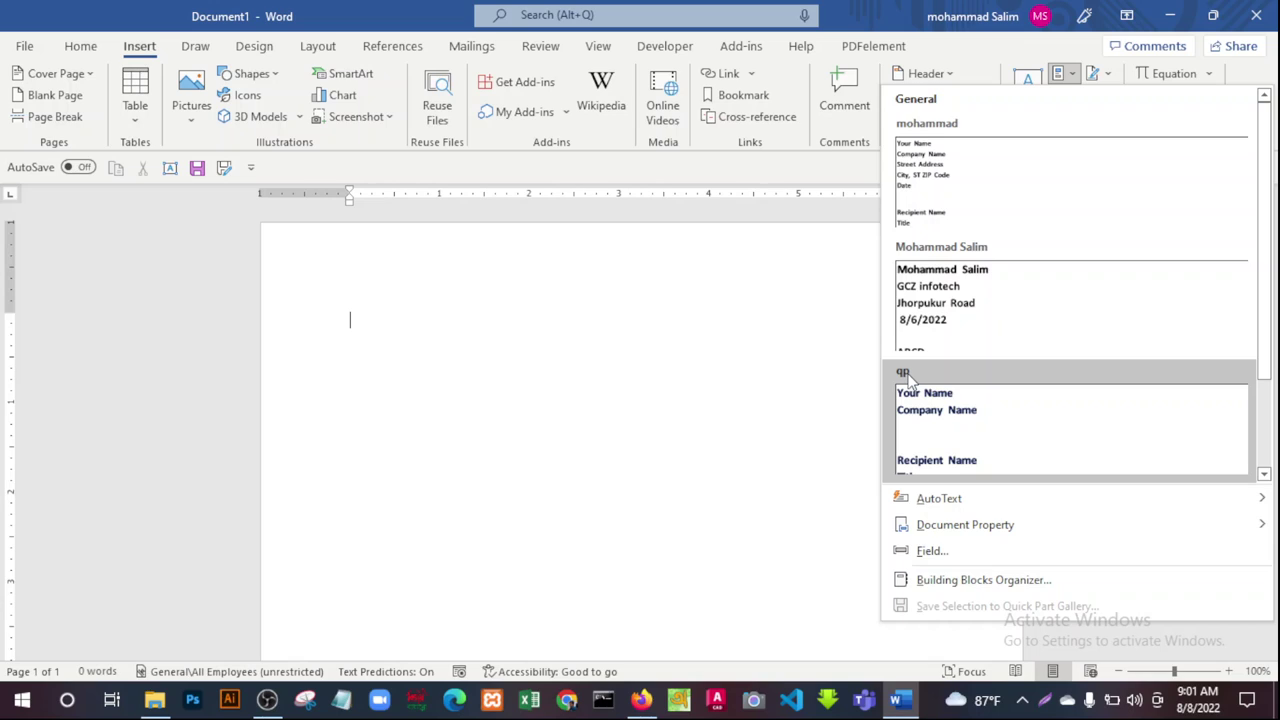
pyautogui.click(980, 415)
pyautogui.scroll(6, 803, 494)
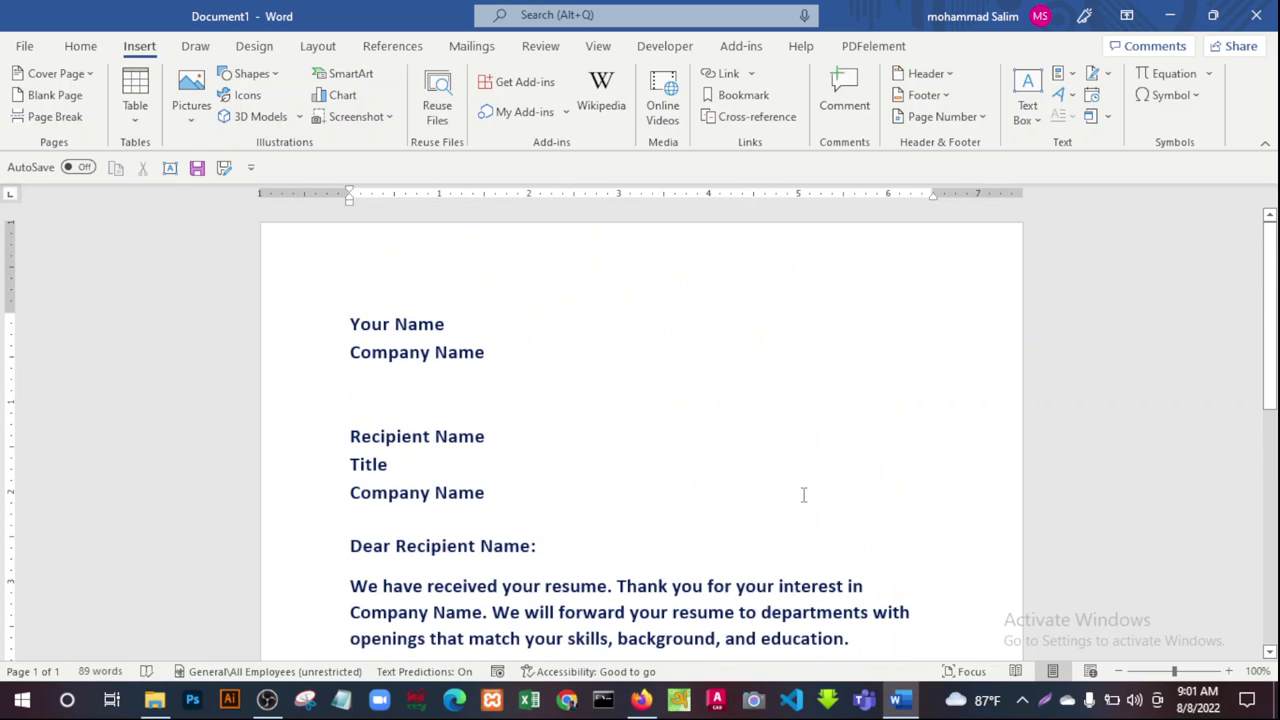
pyautogui.scroll(-3, 808, 497)
pyautogui.scroll(-3, 806, 494)
pyautogui.scroll(4, 806, 494)
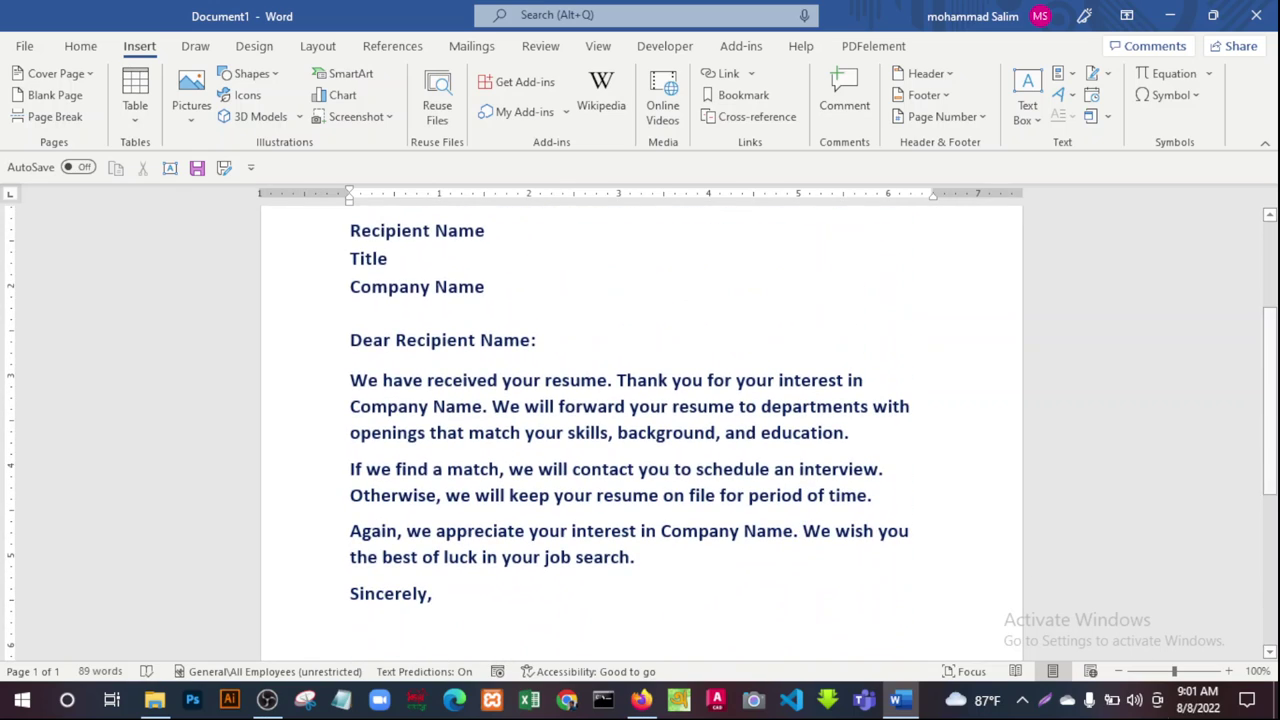
# Close the Word document without saving the inserted letter.
pyautogui.click(24, 46)
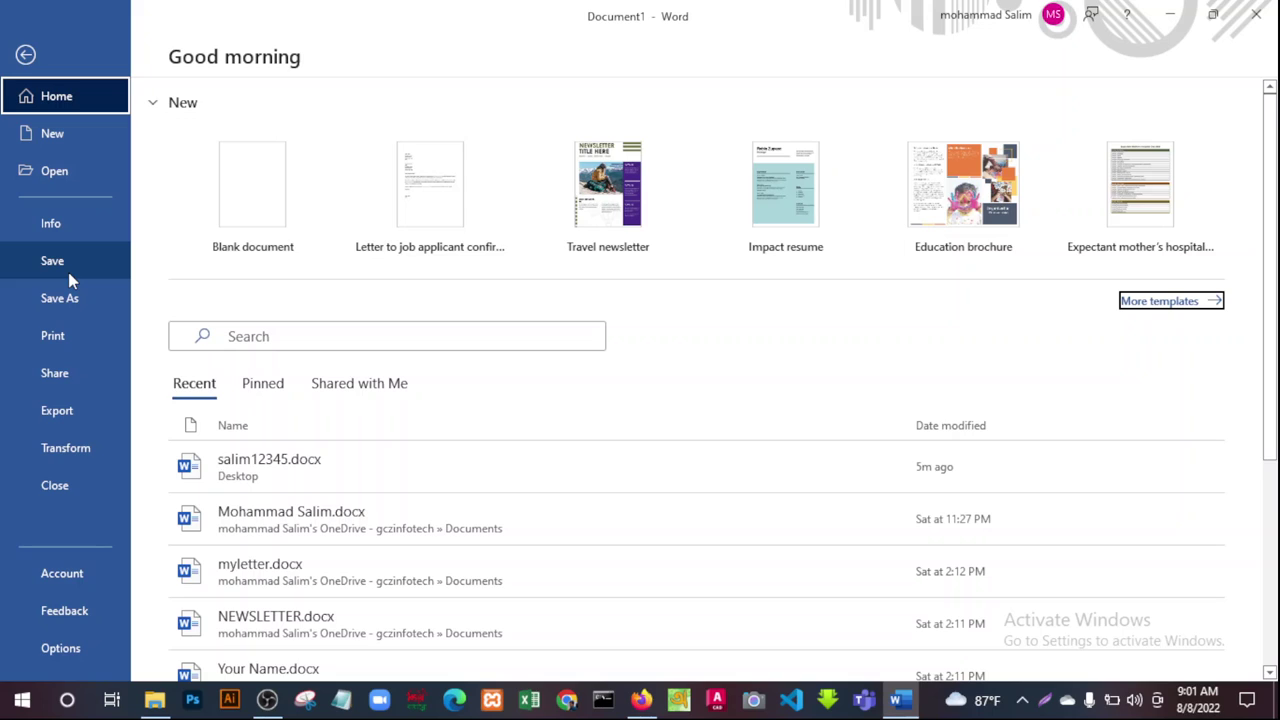
pyautogui.click(1258, 16)
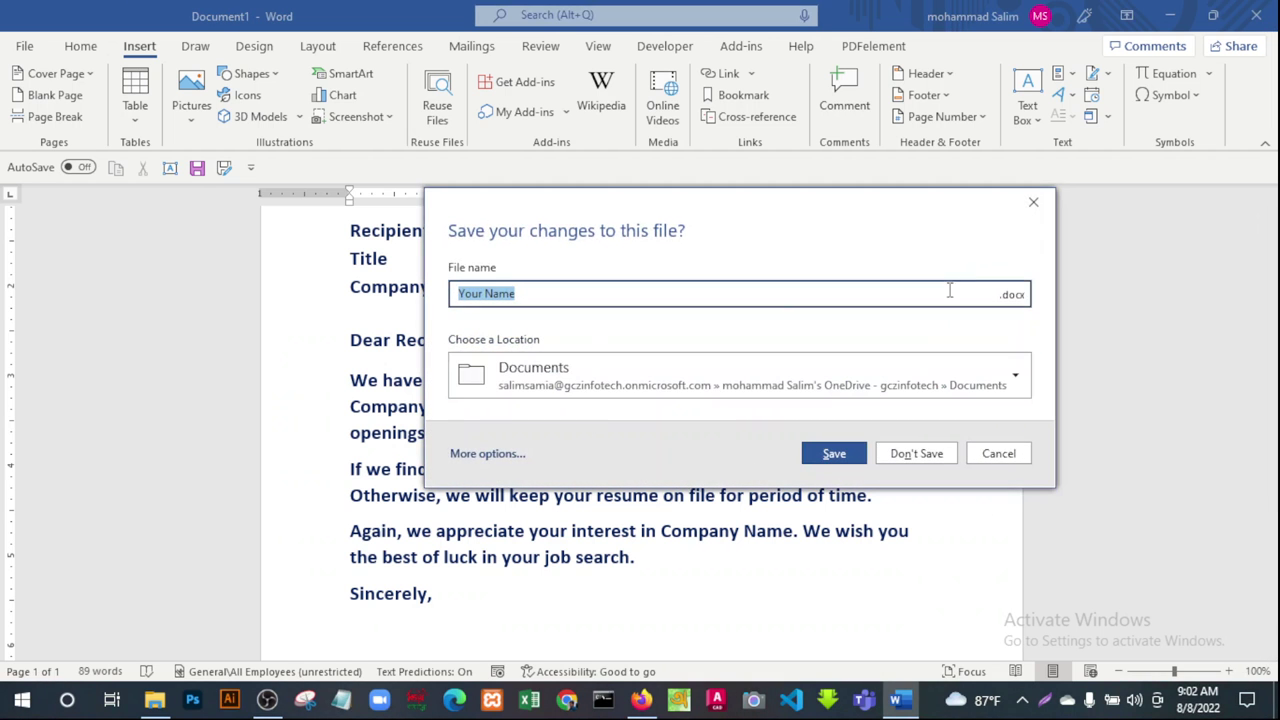
pyautogui.click(1036, 203)
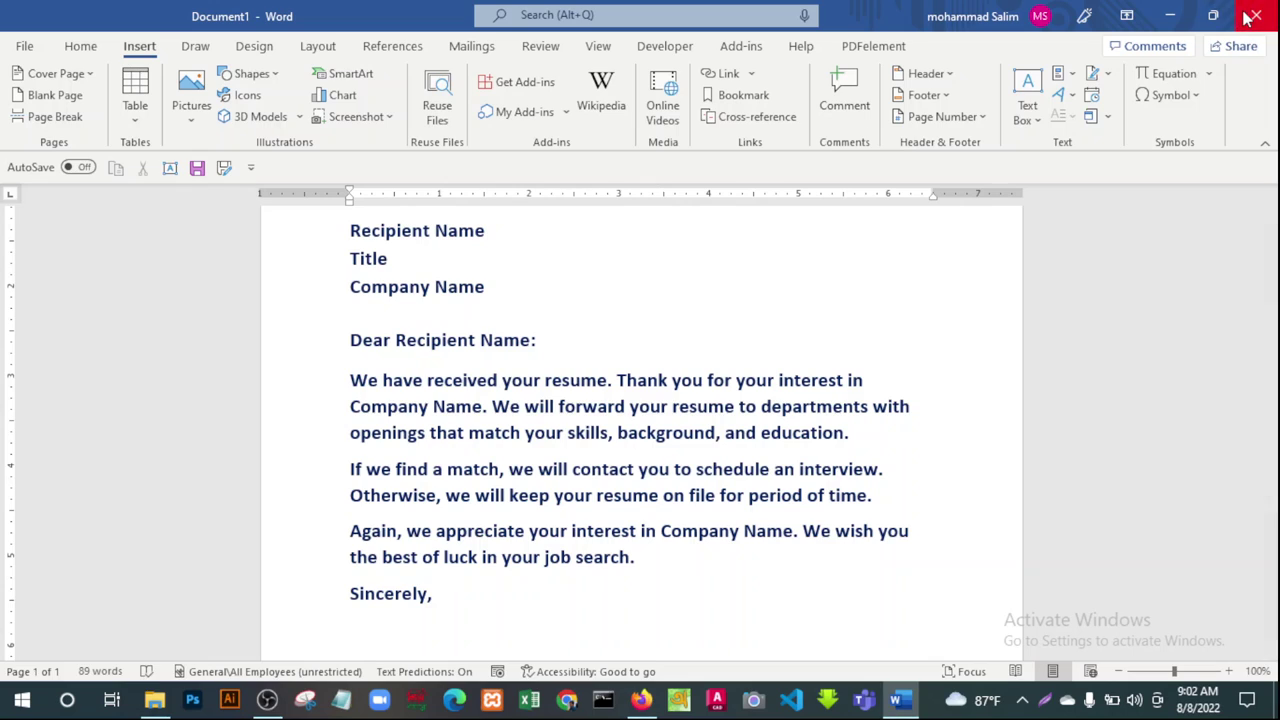
pyautogui.click(1252, 16)
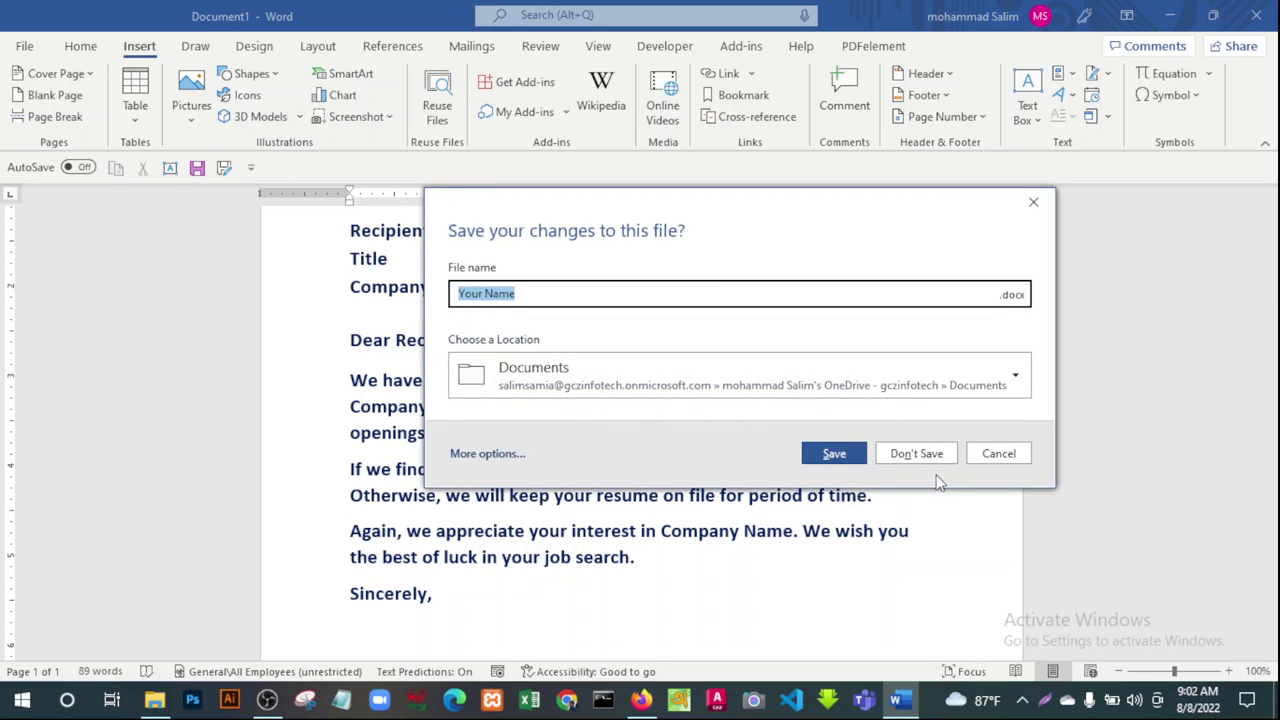
pyautogui.click(916, 453)
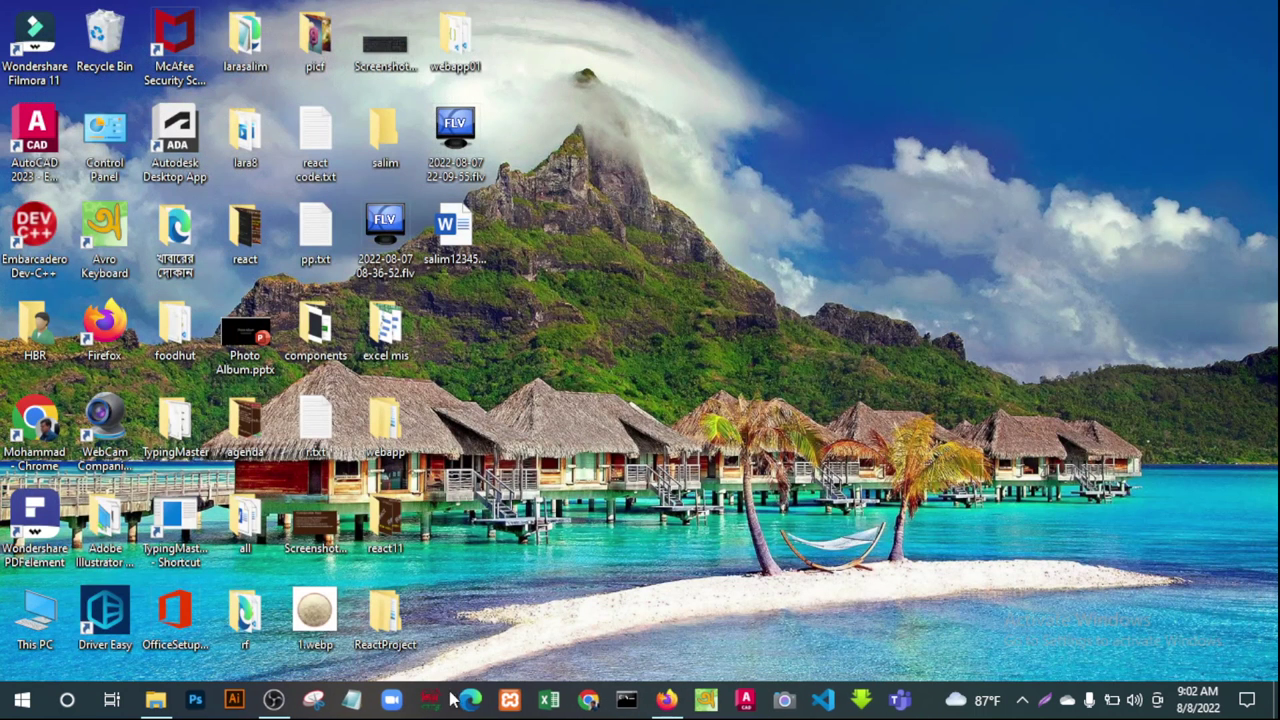
# Switch back to Firefox, leave the attachment preview and look over the Gmail inbox.
pyautogui.click(667, 700)
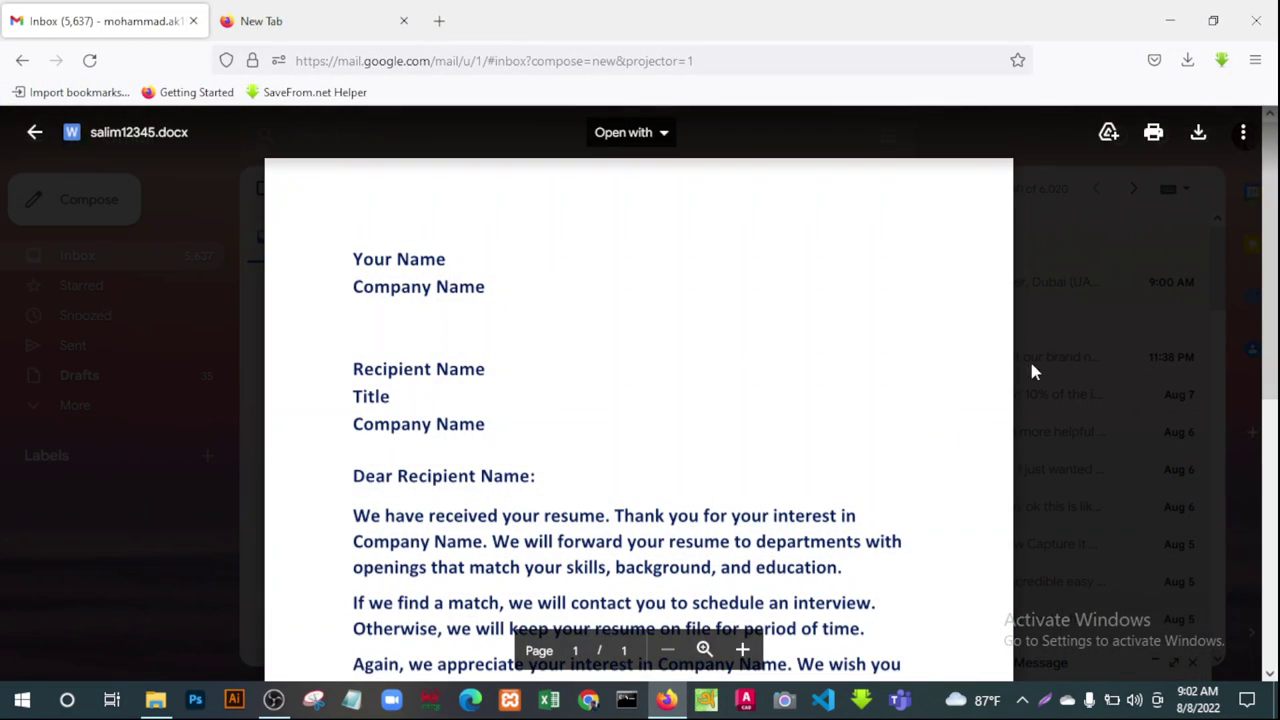
pyautogui.click(34, 132)
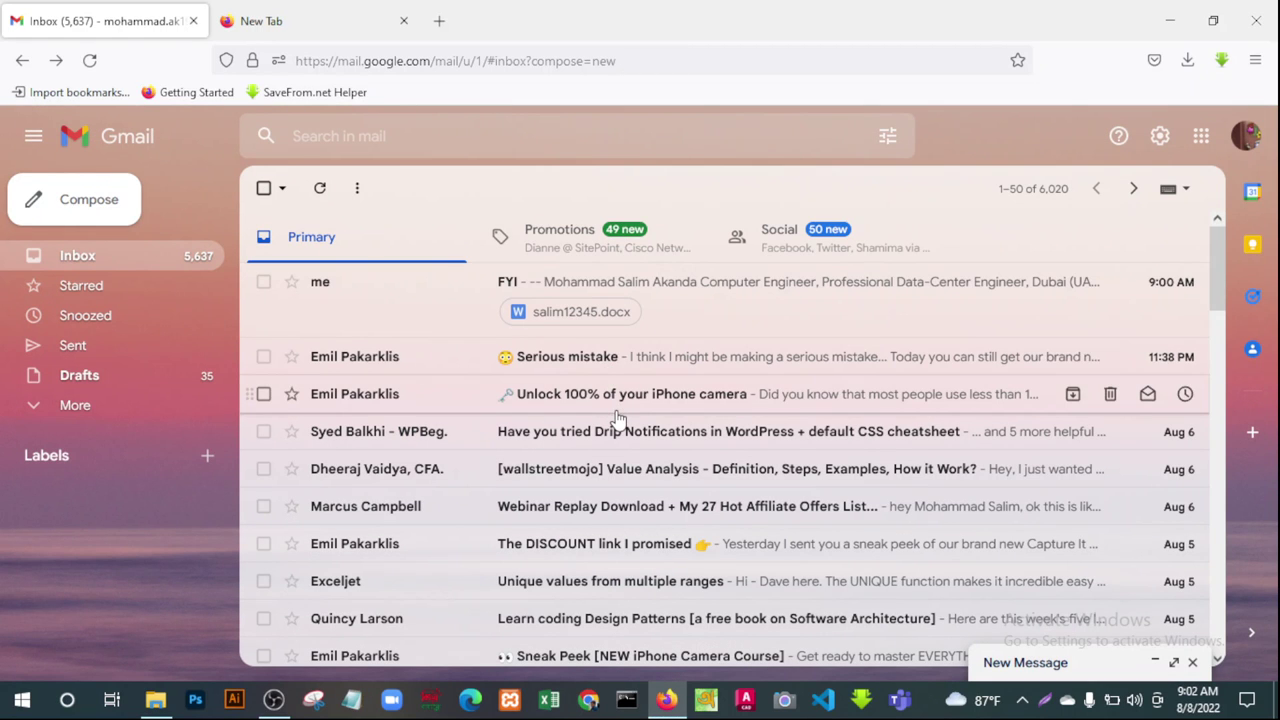
pyautogui.scroll(-4, 612, 415)
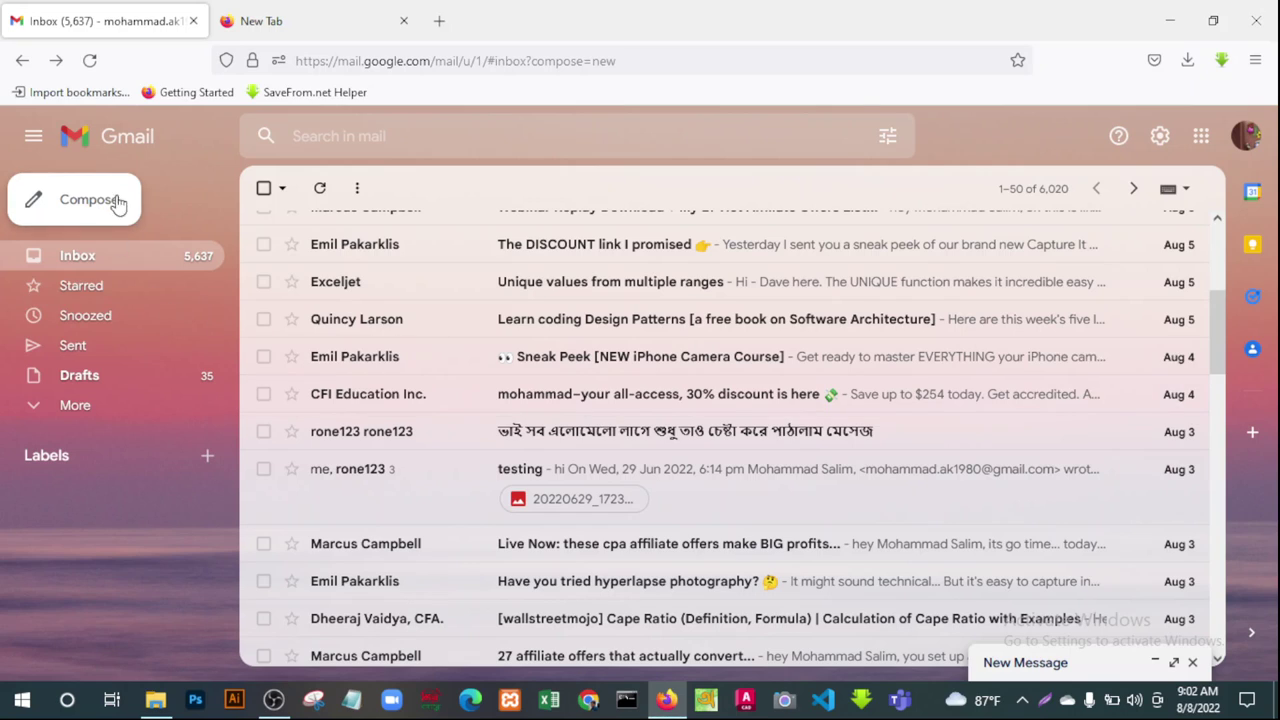
pyautogui.scroll(1, 714, 468)
pyautogui.scroll(4, 714, 468)
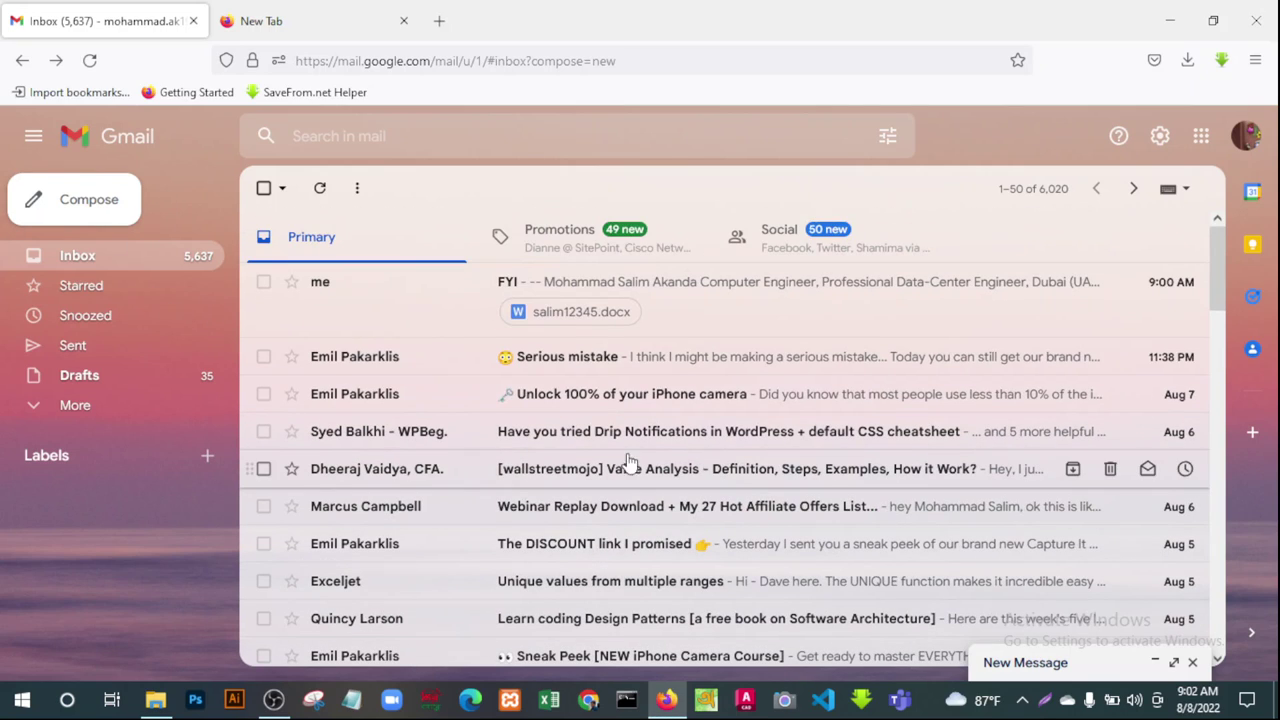
# Compose a new message, hide its formatting options and attach salim12345.docx from the Desktop.
pyautogui.click(88, 203)
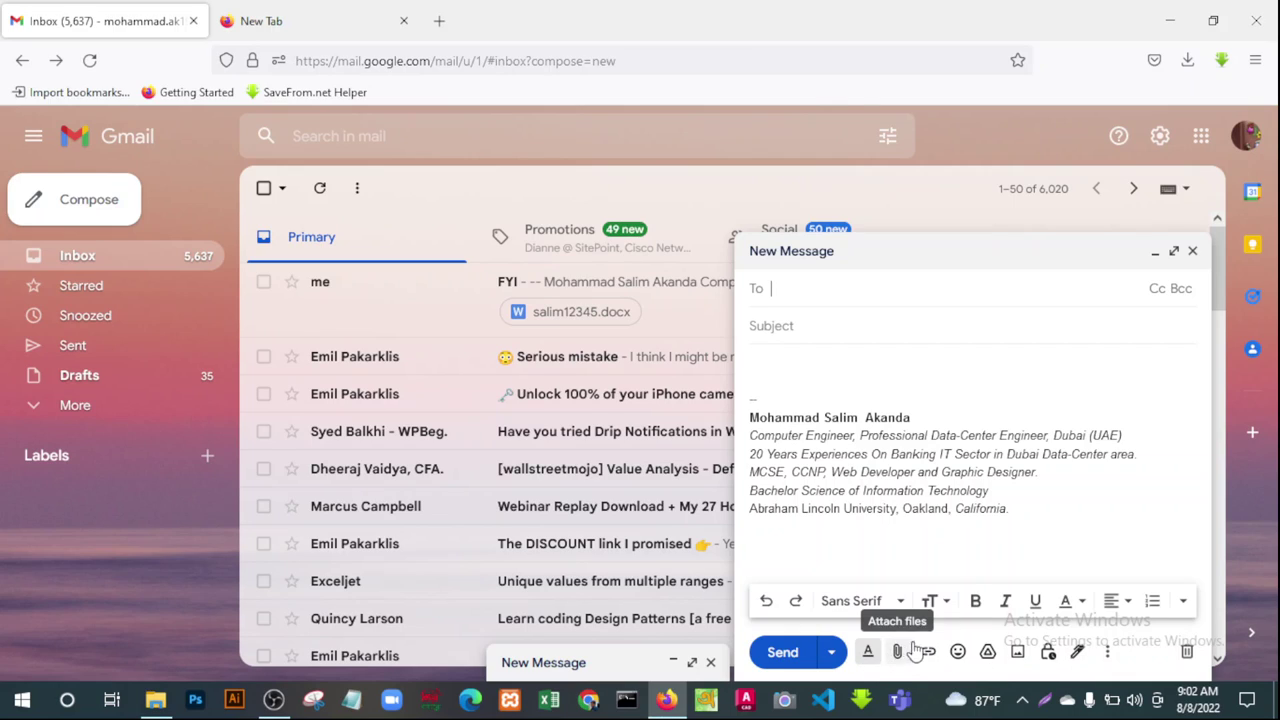
pyautogui.click(868, 658)
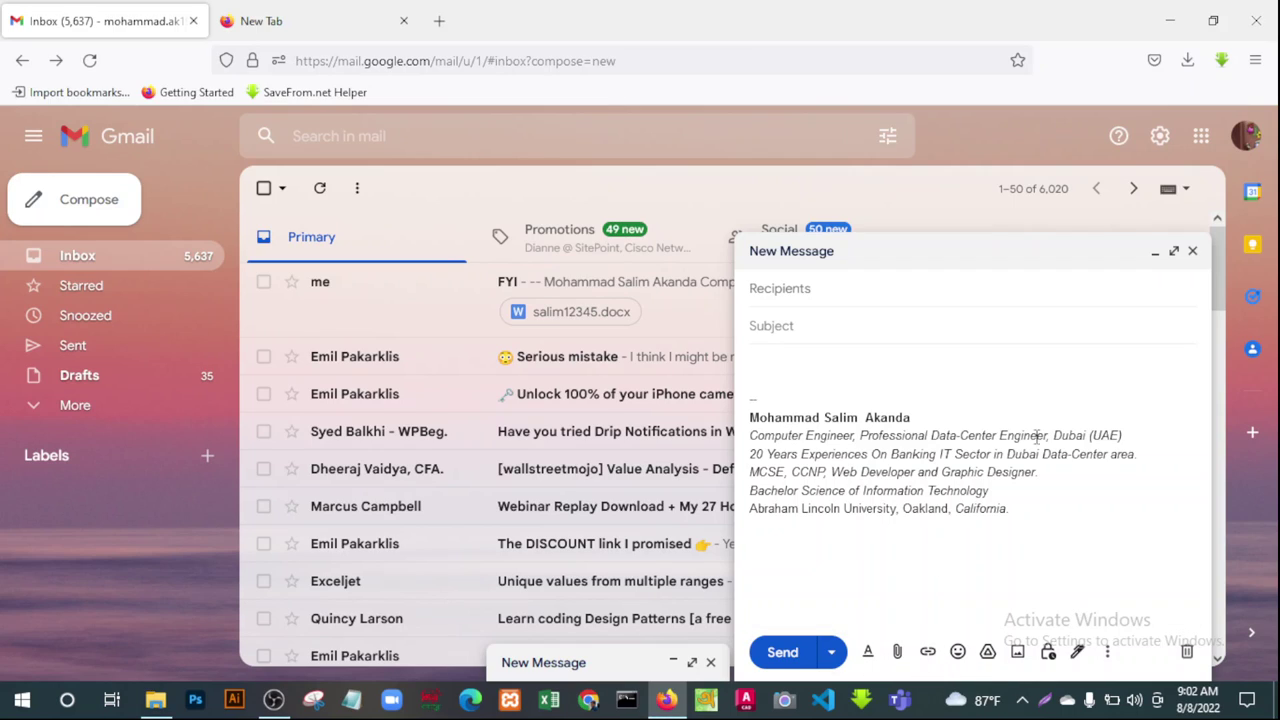
pyautogui.click(898, 653)
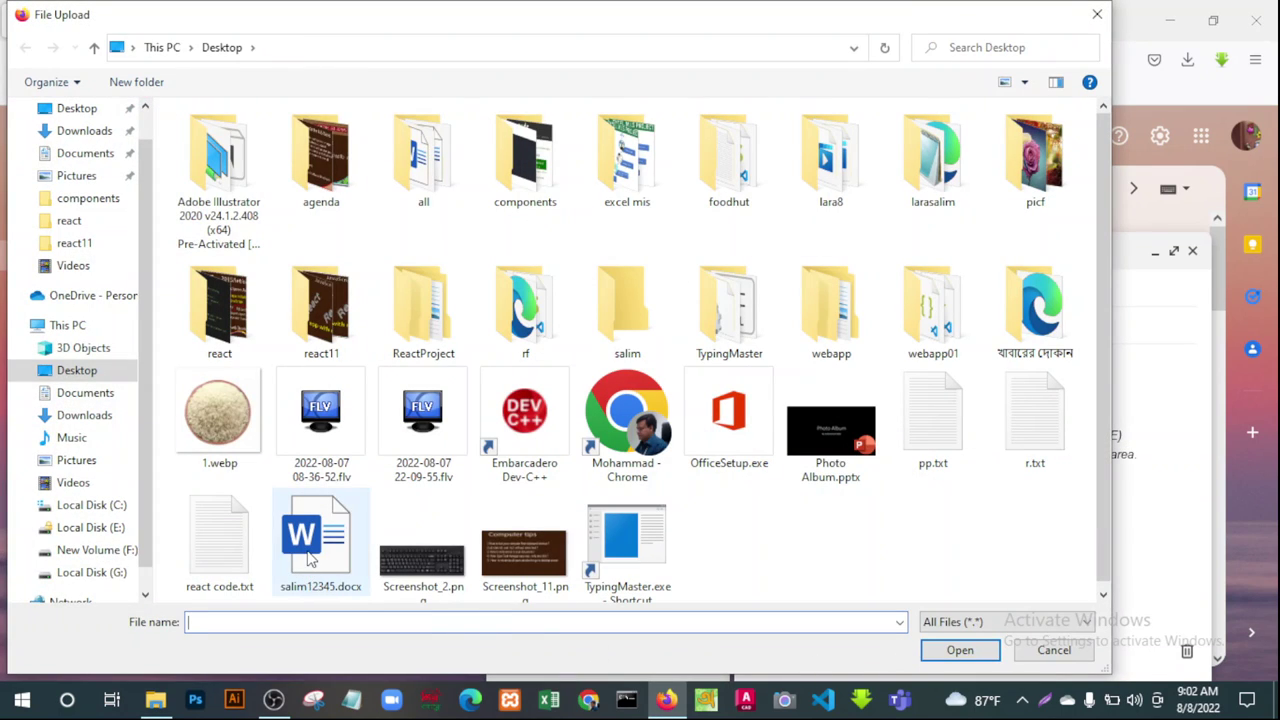
pyautogui.click(311, 560)
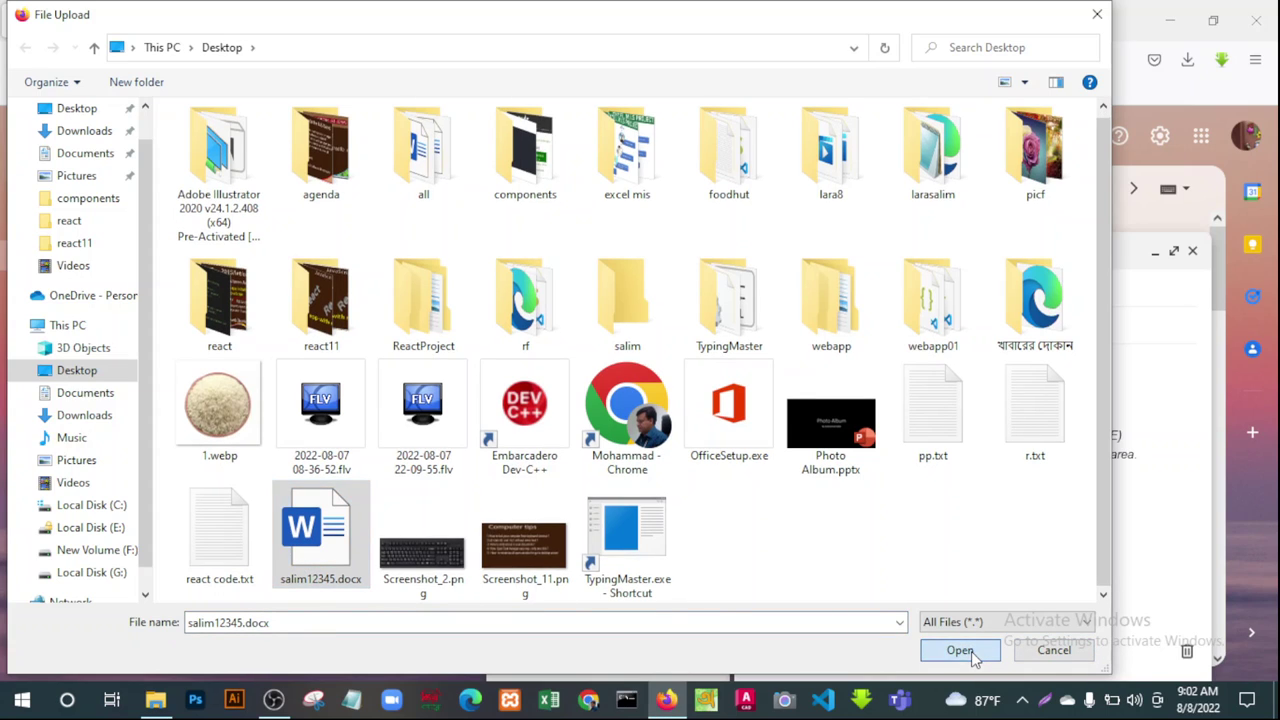
pyautogui.click(965, 651)
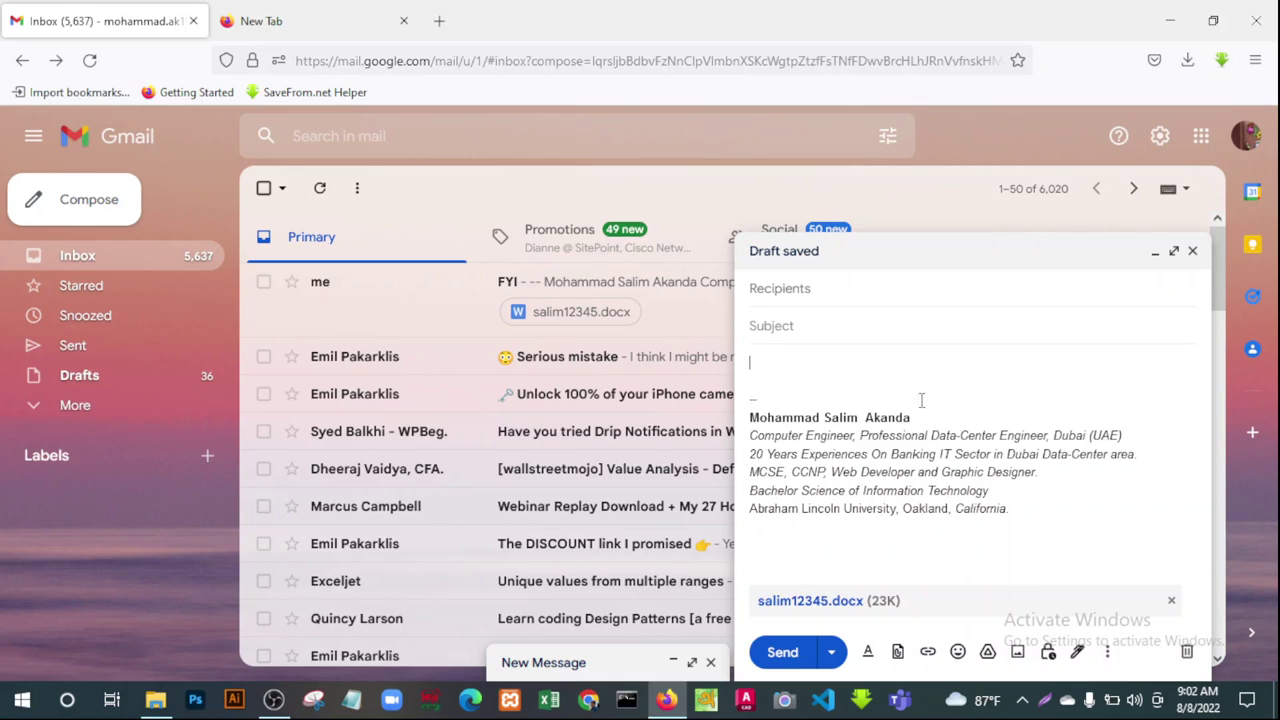
# Address the message to the suggested contact found by entering the beginning of the recipient's name.
pyautogui.click(812, 289)
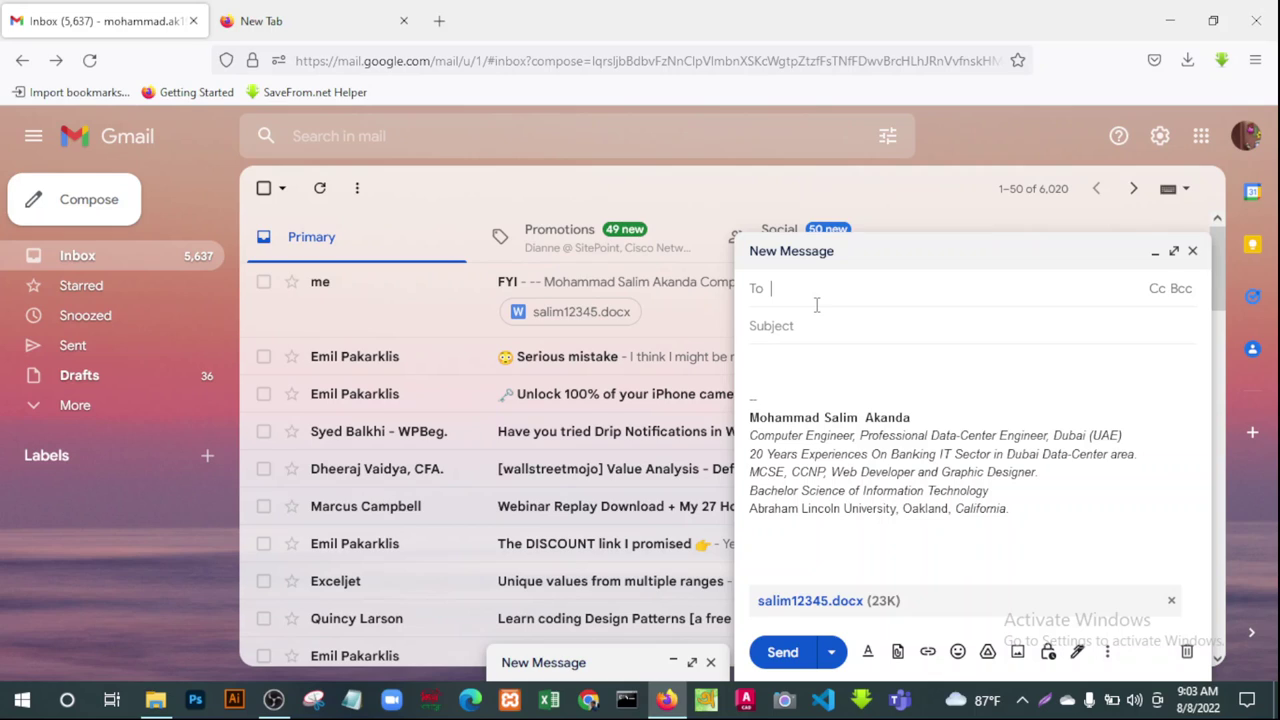
pyautogui.write('man')
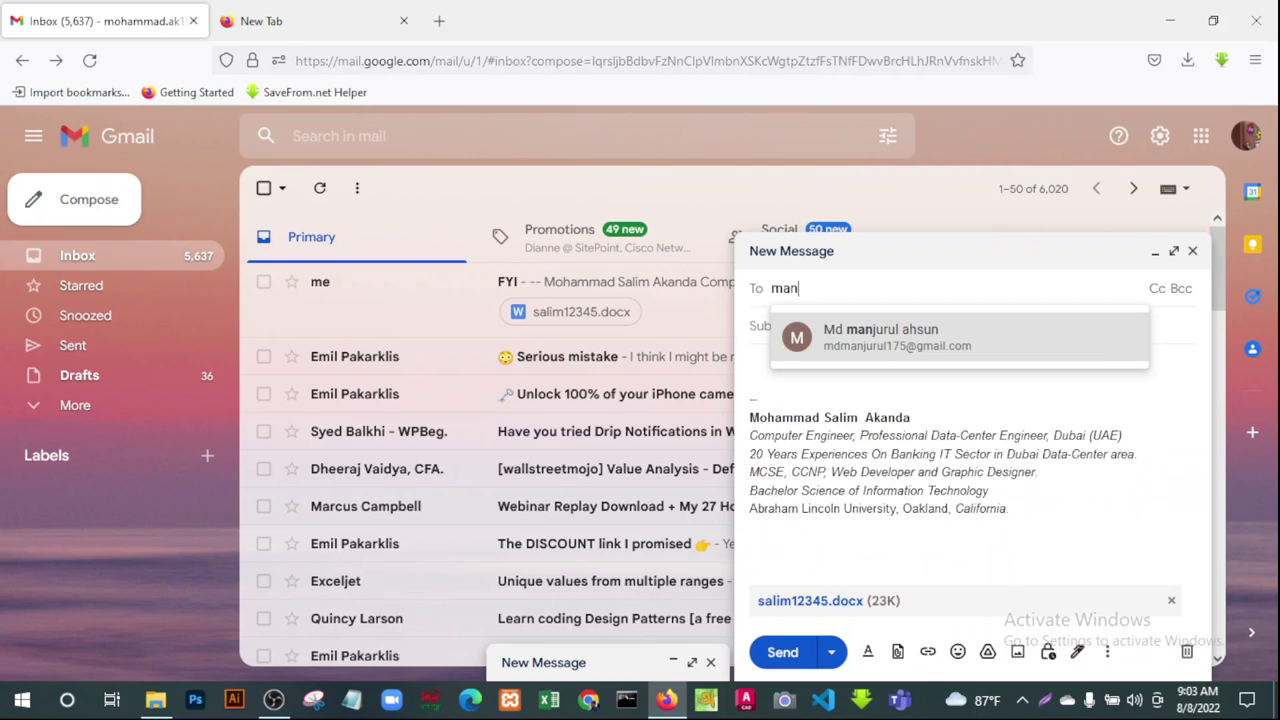
pyautogui.click(889, 343)
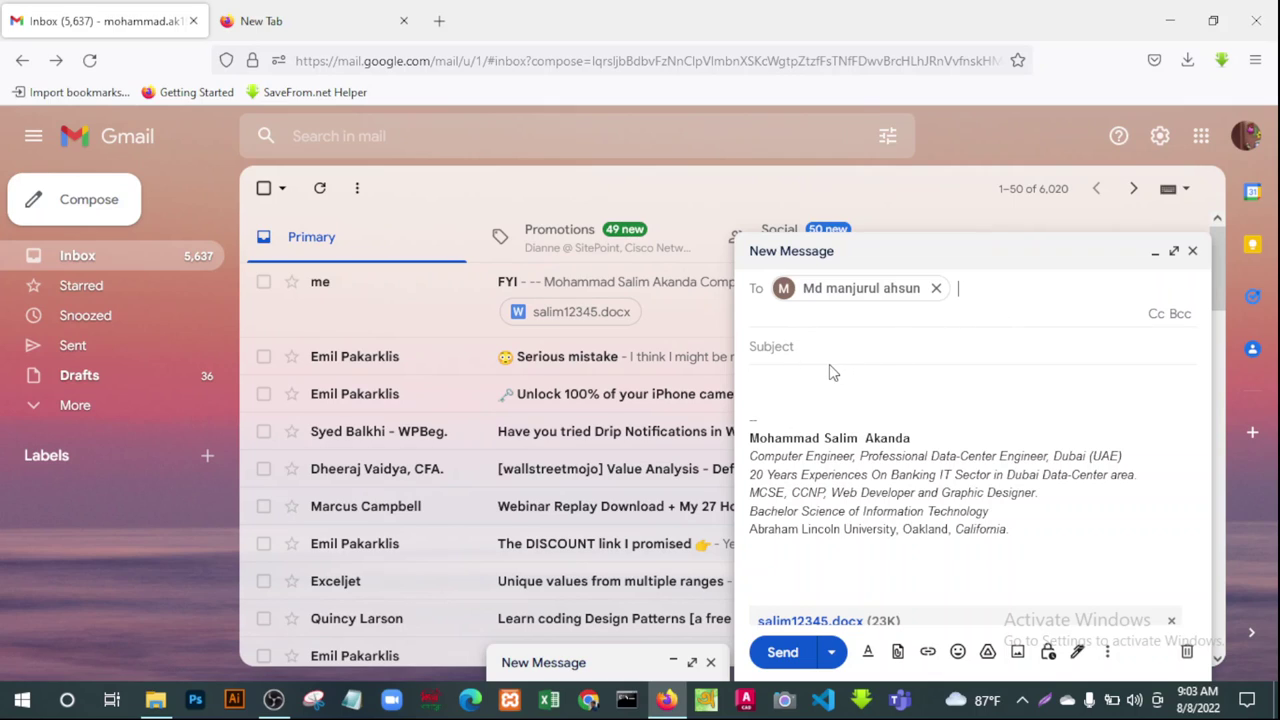
pyautogui.write('eon')
pyautogui.press('BackSpace')
pyautogui.press('BackSpace')
# Set the message subject to fyi and send the e-mail with its attachment.
pyautogui.click(788, 346)
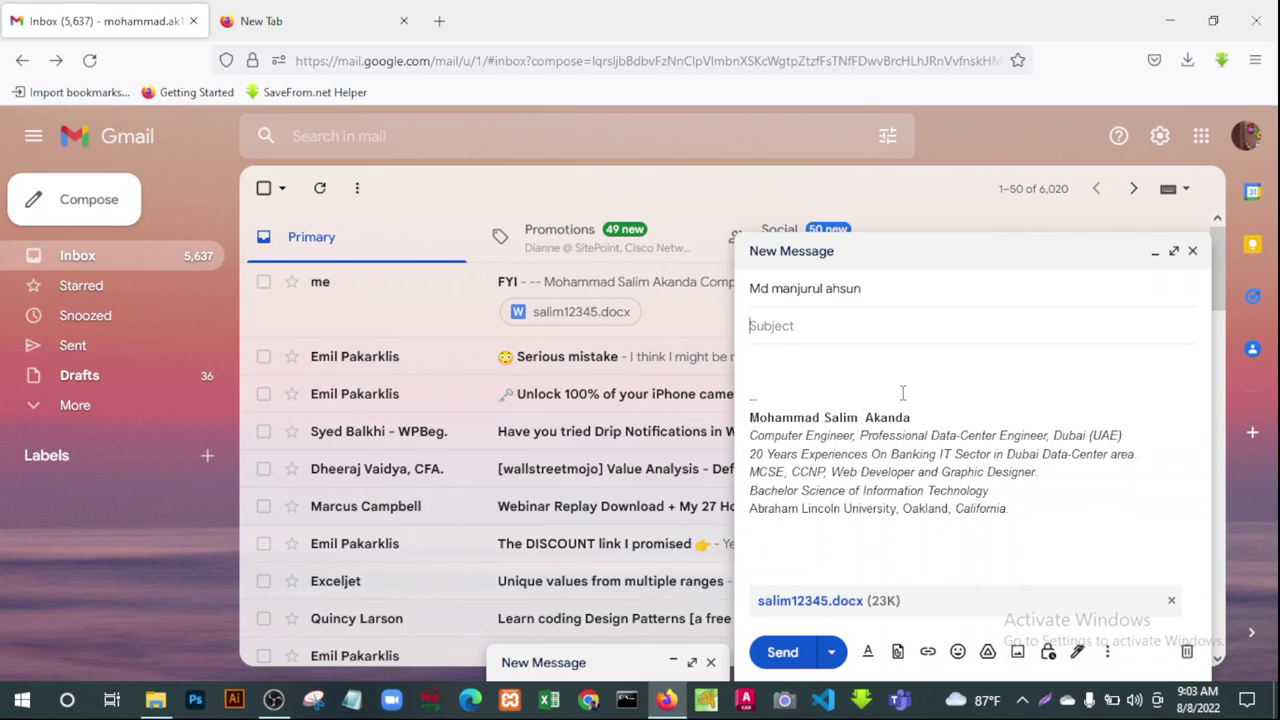
pyautogui.write('fyi')
pyautogui.click(783, 652)
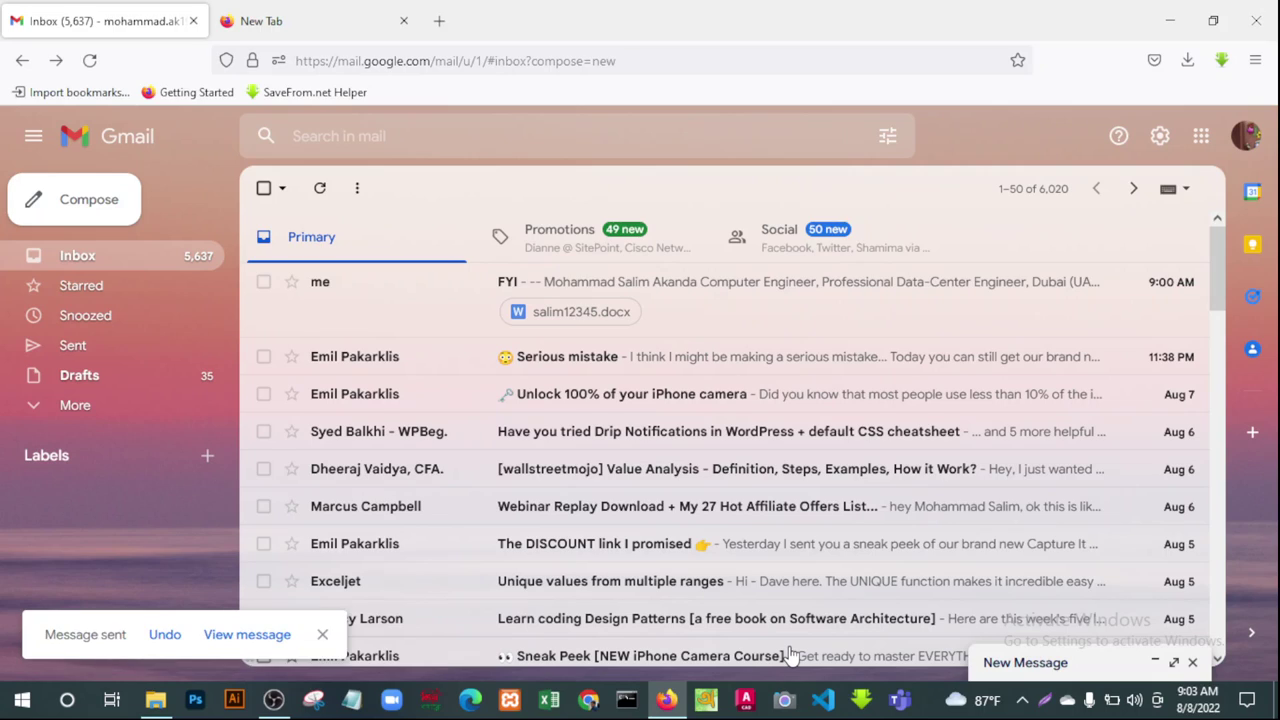